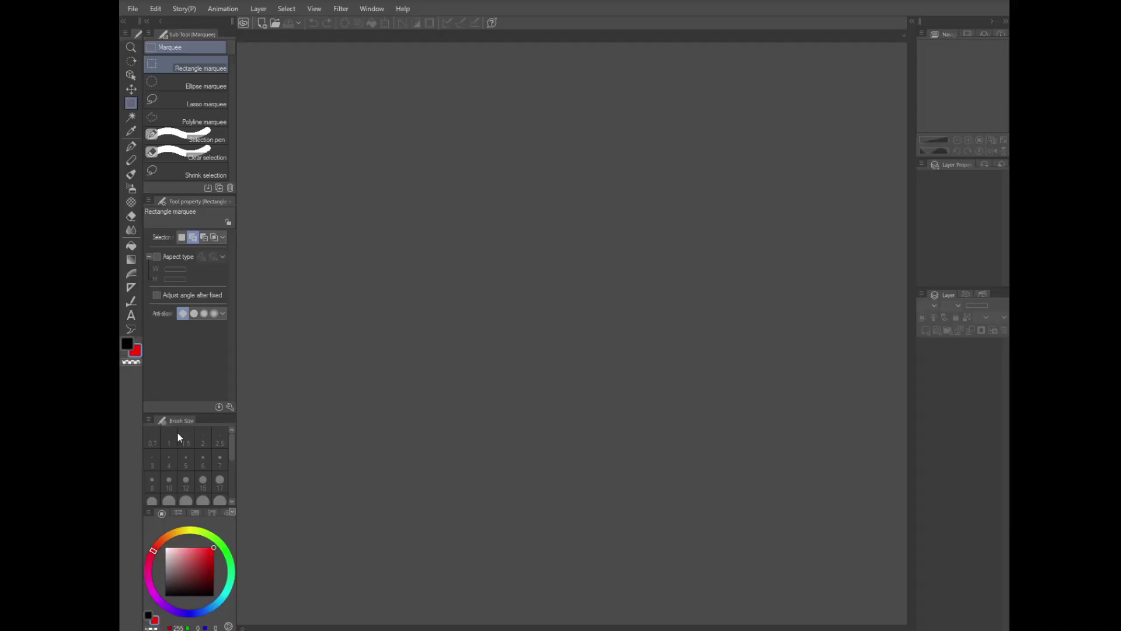
# - Start a new Comic work in the New dialog named WebtoonTest_episode_01
pyautogui.click(133, 9)
pyautogui.click(153, 26)
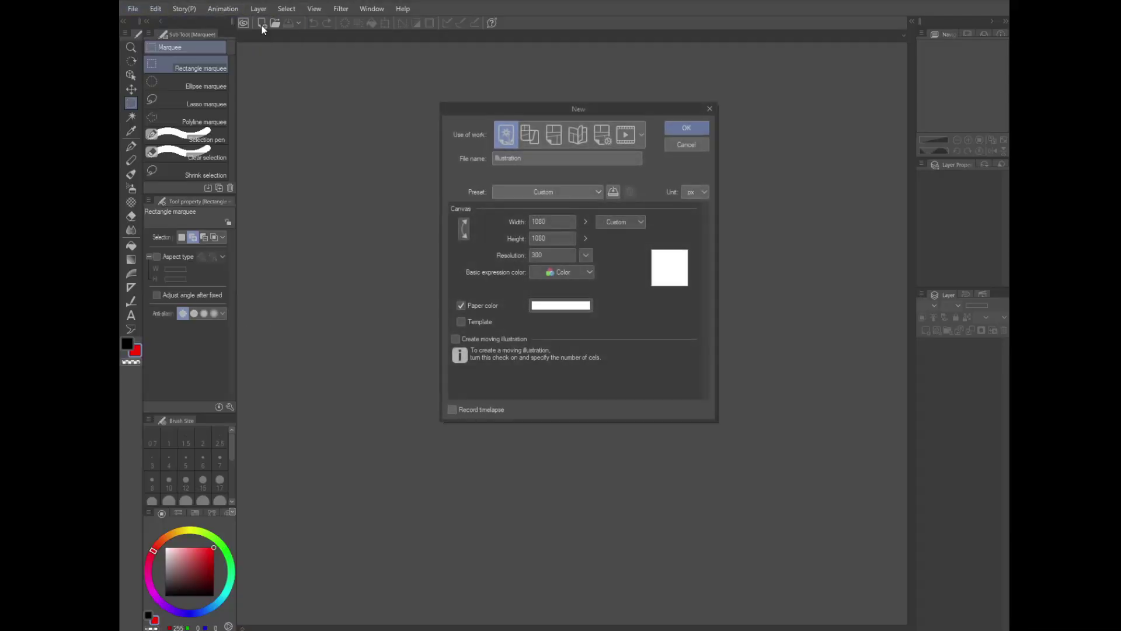
pyautogui.click(532, 140)
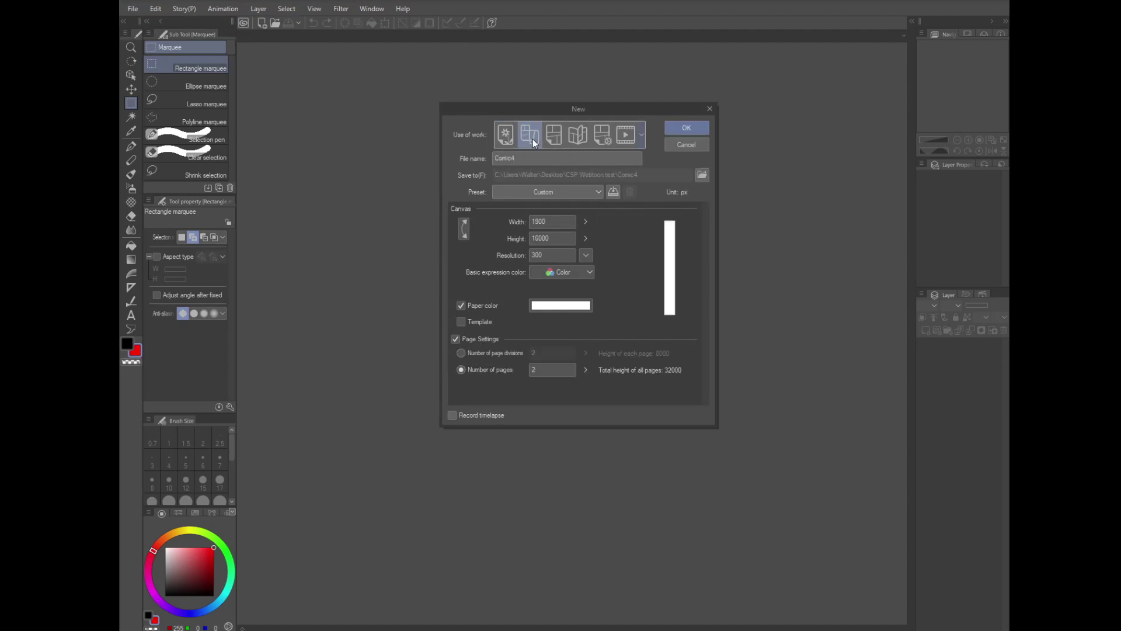
pyautogui.doubleClick(534, 162)
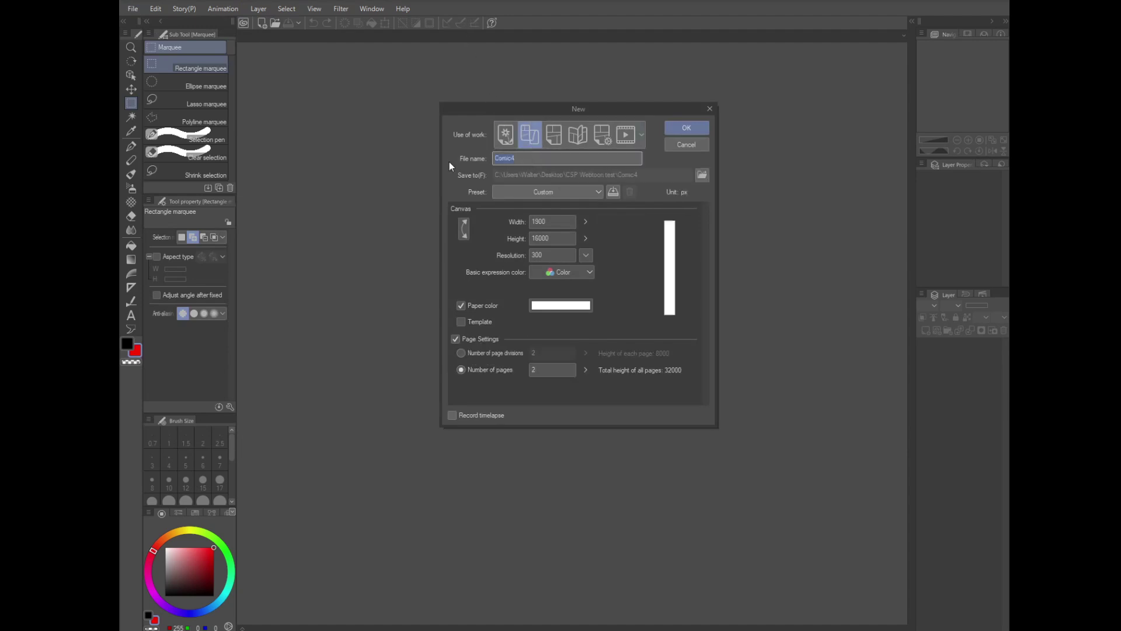
pyautogui.write('WebtoonTest_episode_01')
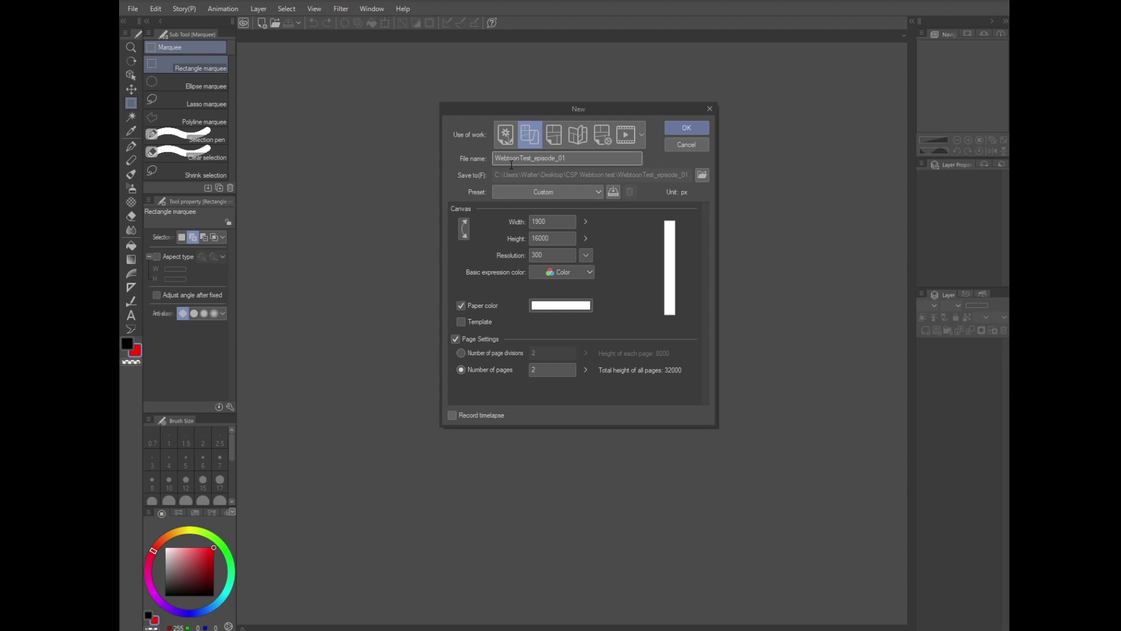
# - Set the save location to the Season_01 folder under ClipStudioWebtoonTest
pyautogui.click(703, 175)
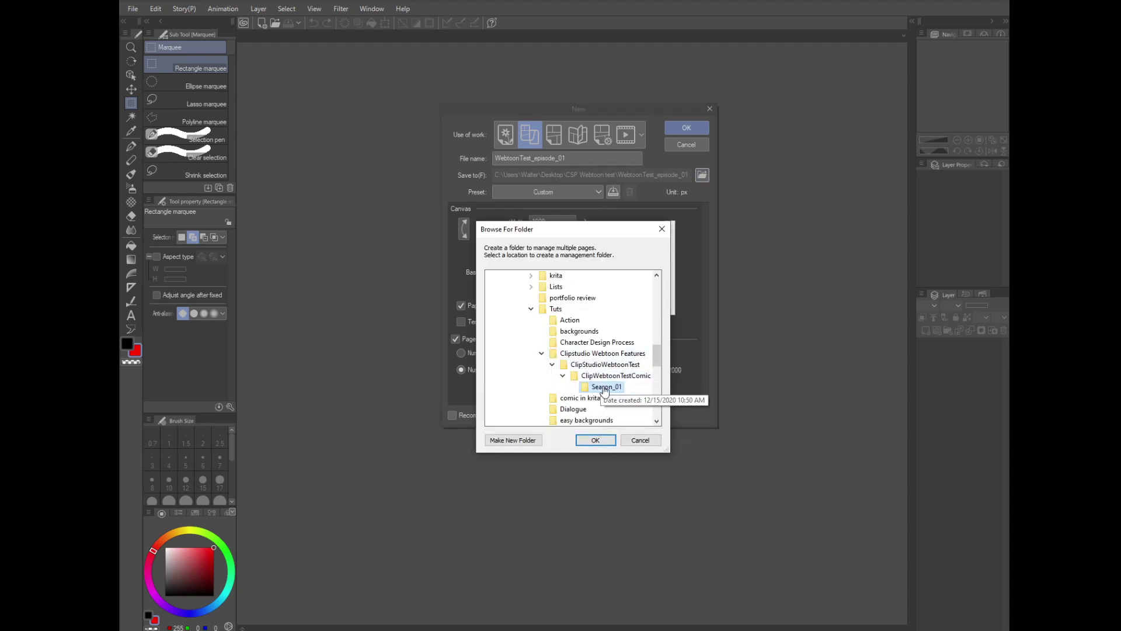
pyautogui.click(596, 441)
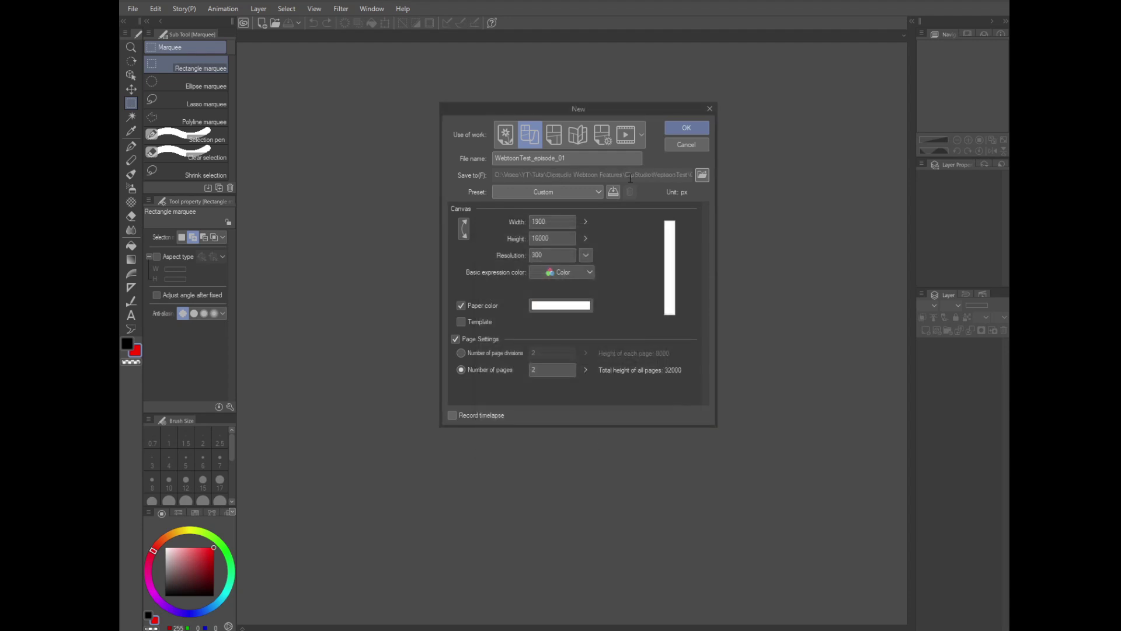
pyautogui.click(602, 192)
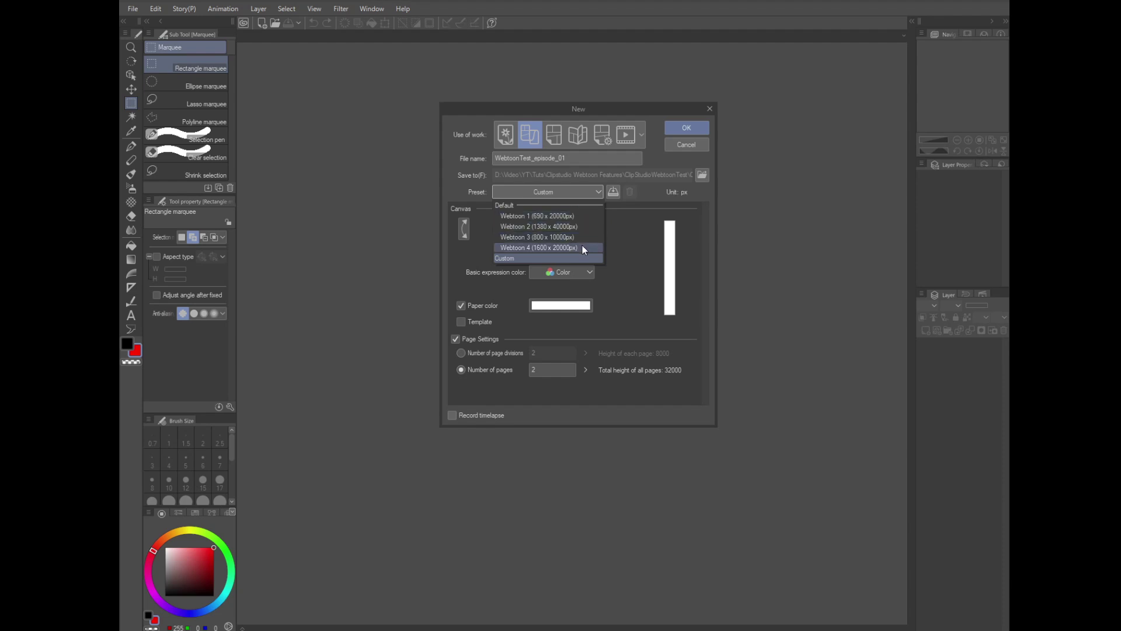
# - Keep the Custom preset at 1900 × 16000 px and 300 dpi, with 2 pages
pyautogui.click(577, 257)
pyautogui.click(560, 222)
pyautogui.click(565, 236)
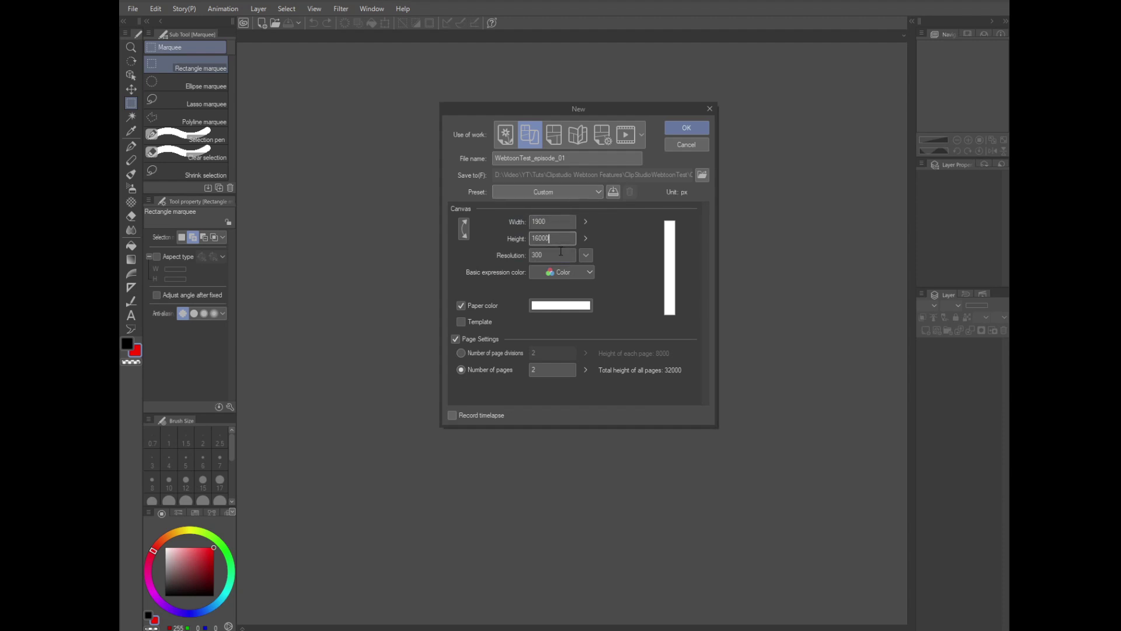
pyautogui.click(559, 258)
pyautogui.click(559, 370)
pyautogui.hotkey('ctrl', 'a')
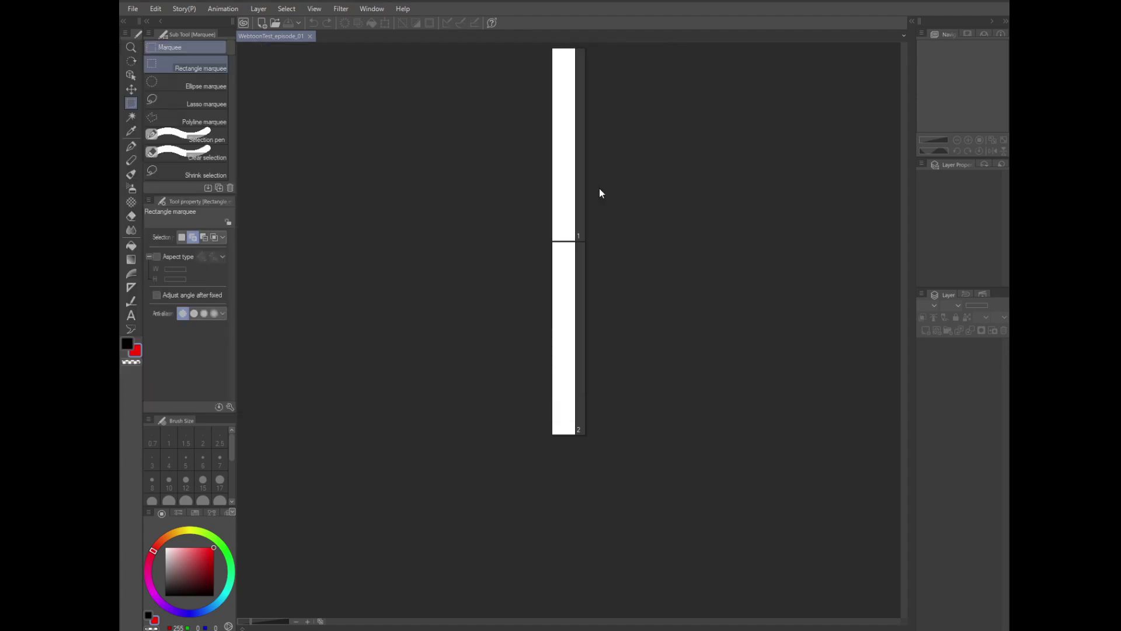
# - Add two pages to the episode and move page 4 up to follow page 1
pyautogui.rightClick(567, 179)
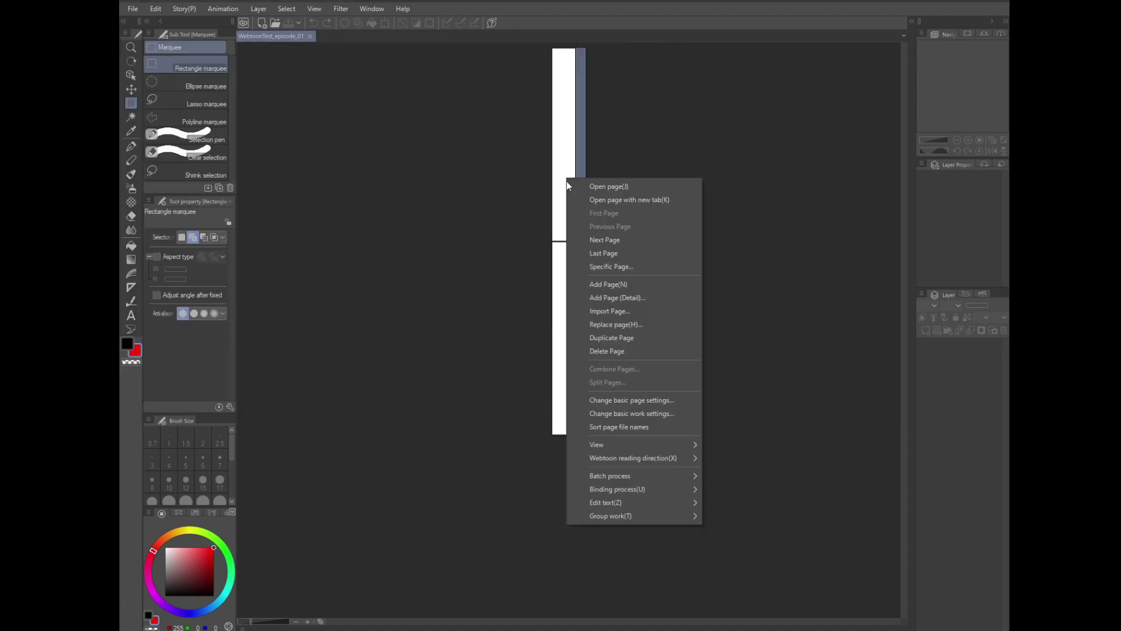
pyautogui.click(621, 288)
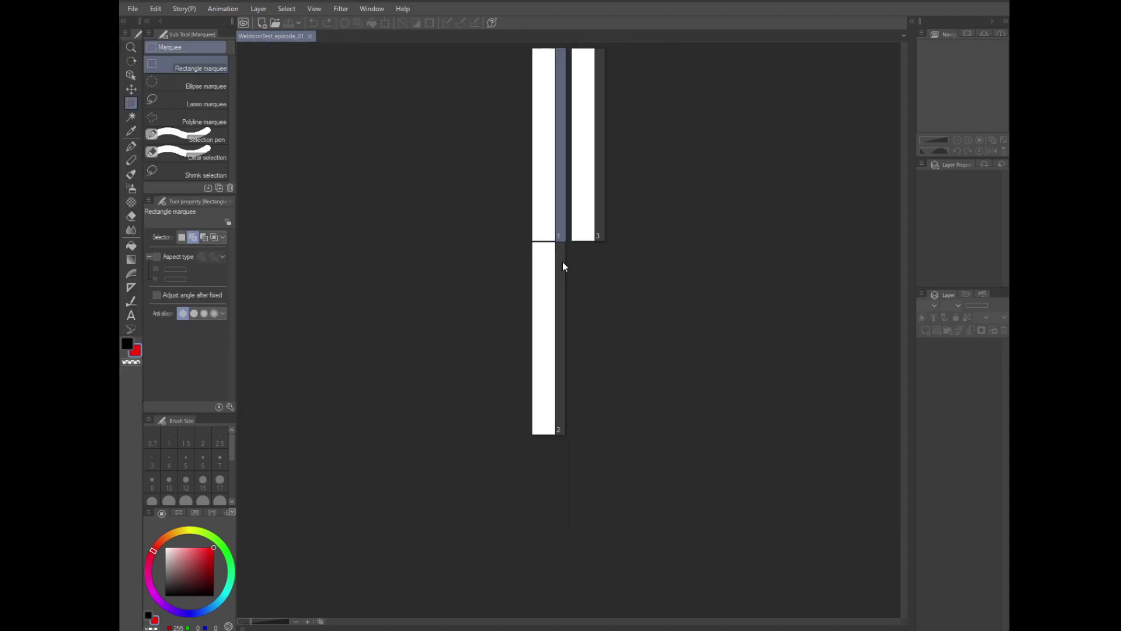
pyautogui.rightClick(546, 265)
pyautogui.click(591, 373)
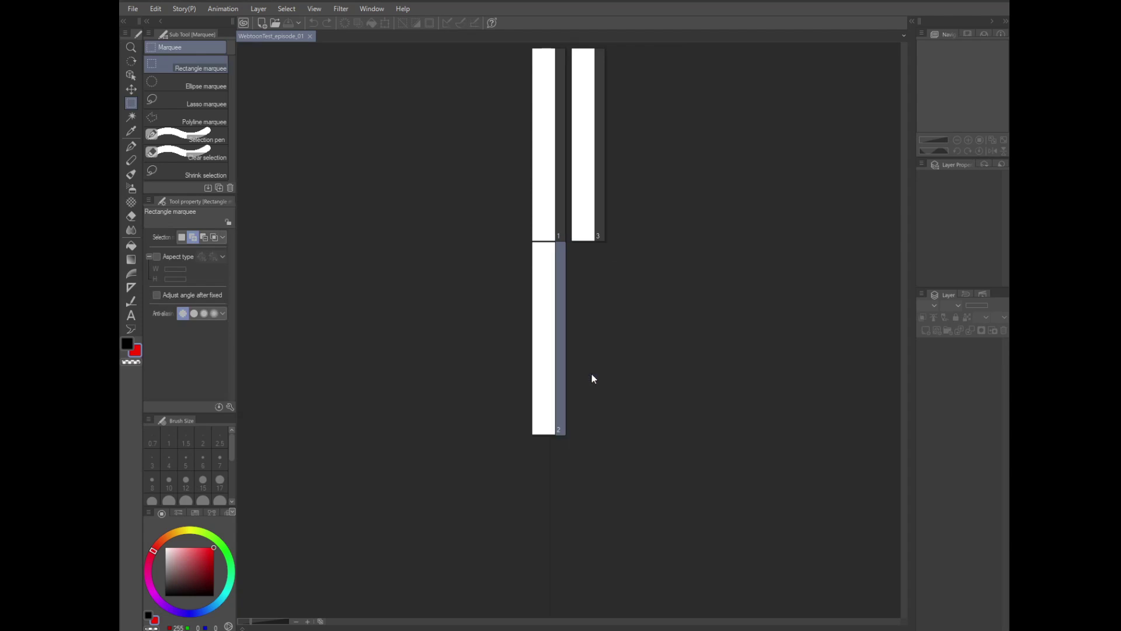
pyautogui.moveTo(588, 292); pyautogui.dragTo(588, 244)
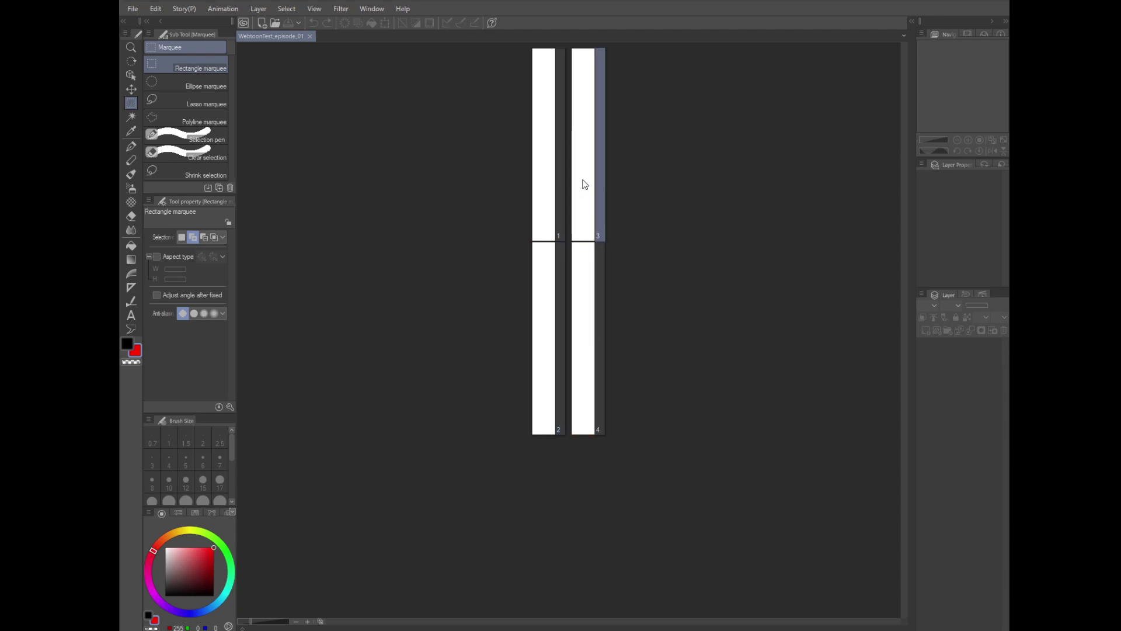
# - Delete two pages, leaving the episode with page files page0003.clip and page0004.clip
pyautogui.hotkey('alt', 'Tab')
pyautogui.hotkey('alt', 'Tab')
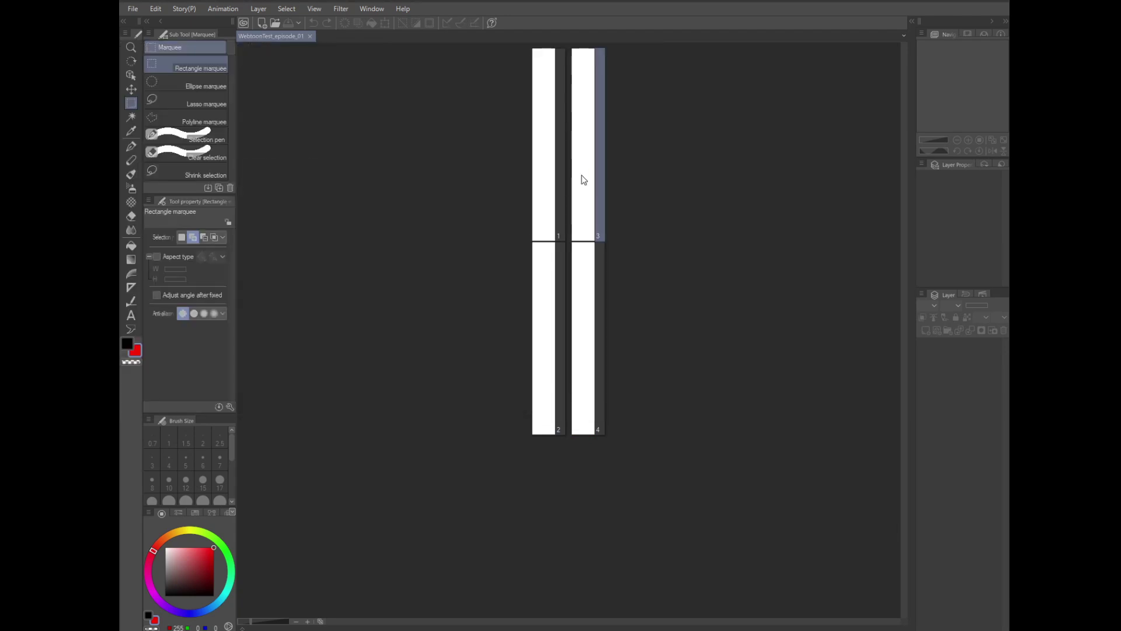
pyautogui.rightClick(584, 175)
pyautogui.click(636, 343)
pyautogui.click(567, 231)
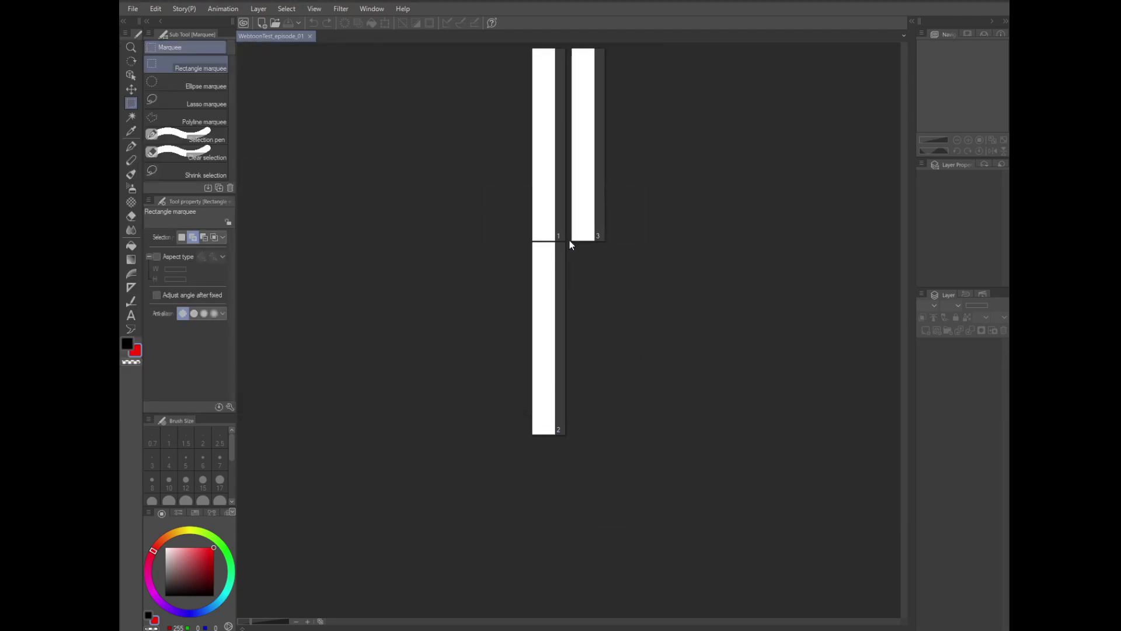
pyautogui.rightClick(547, 268)
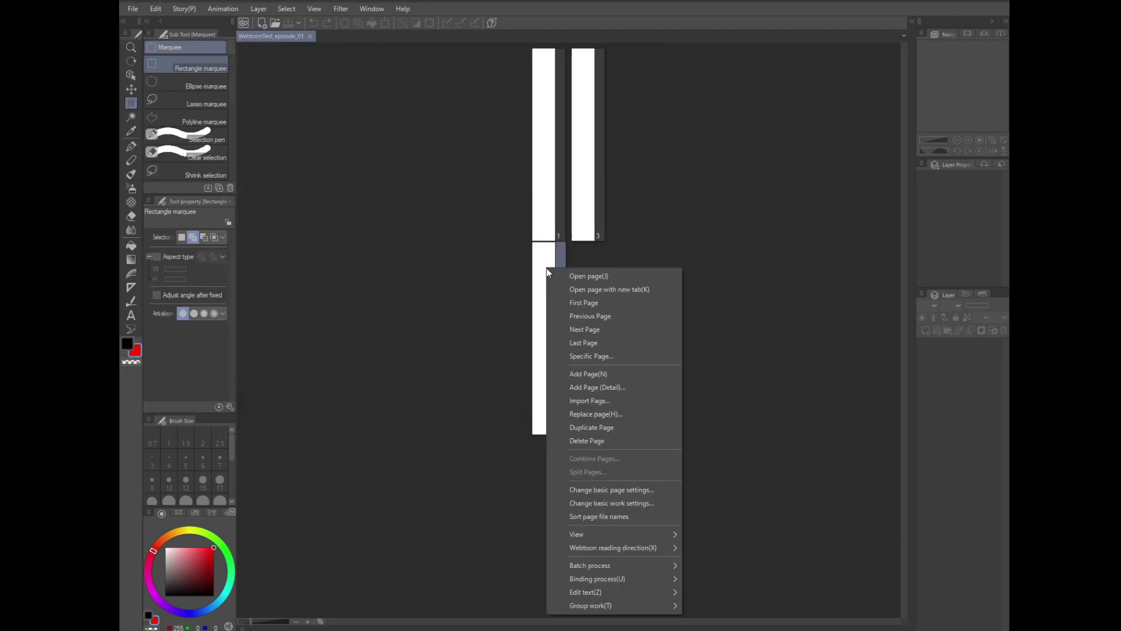
pyautogui.click(535, 138)
pyautogui.rightClick(584, 202)
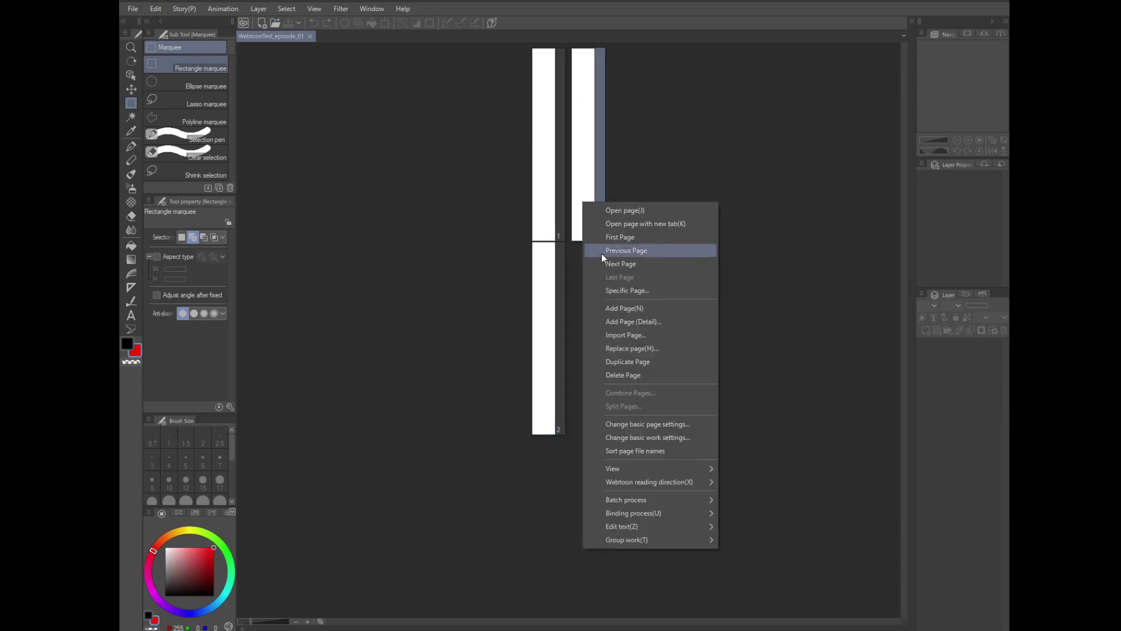
pyautogui.click(626, 375)
# - Confirm deleting page 3, then sort page file names back to page0001.clip and page0002.clip
pyautogui.click(565, 231)
pyautogui.hotkey('alt', 'Tab')
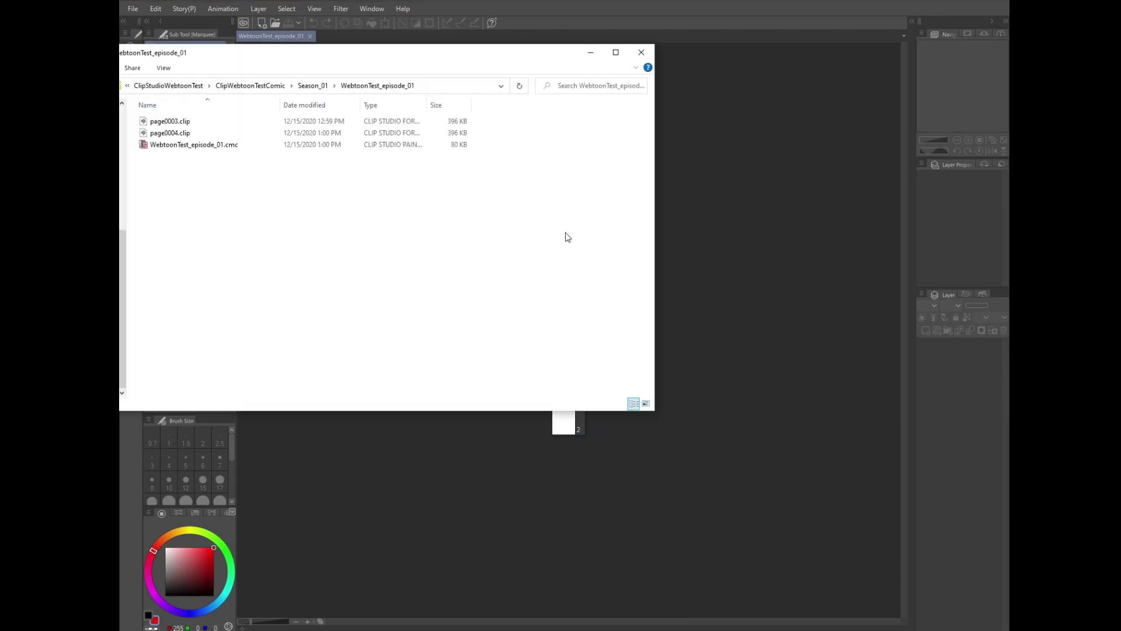
pyautogui.click(212, 8)
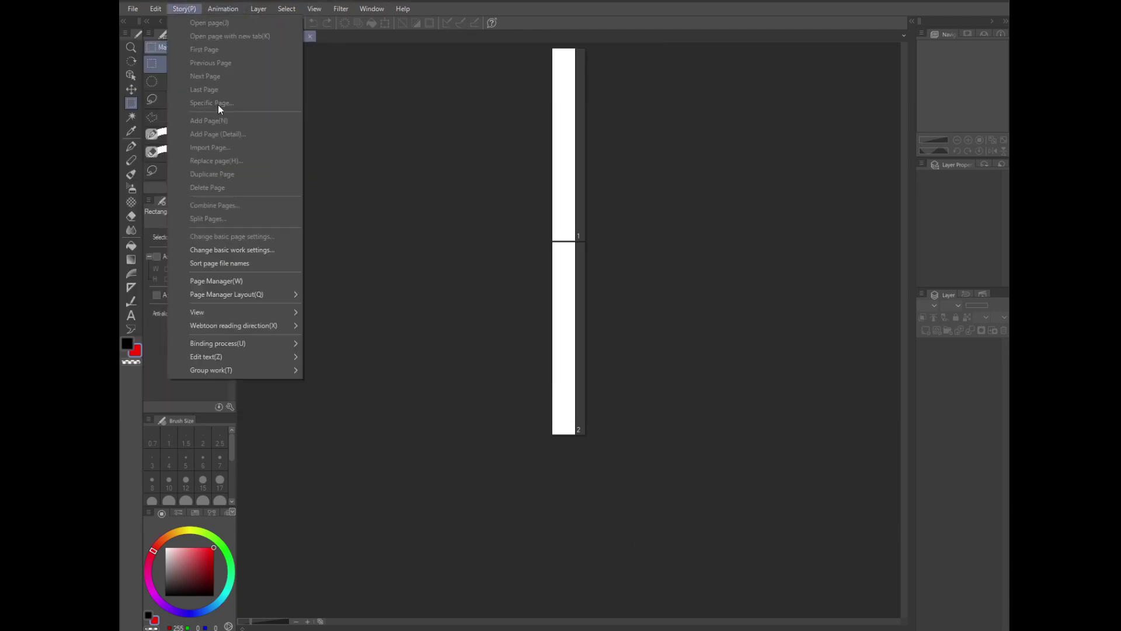
pyautogui.click(240, 265)
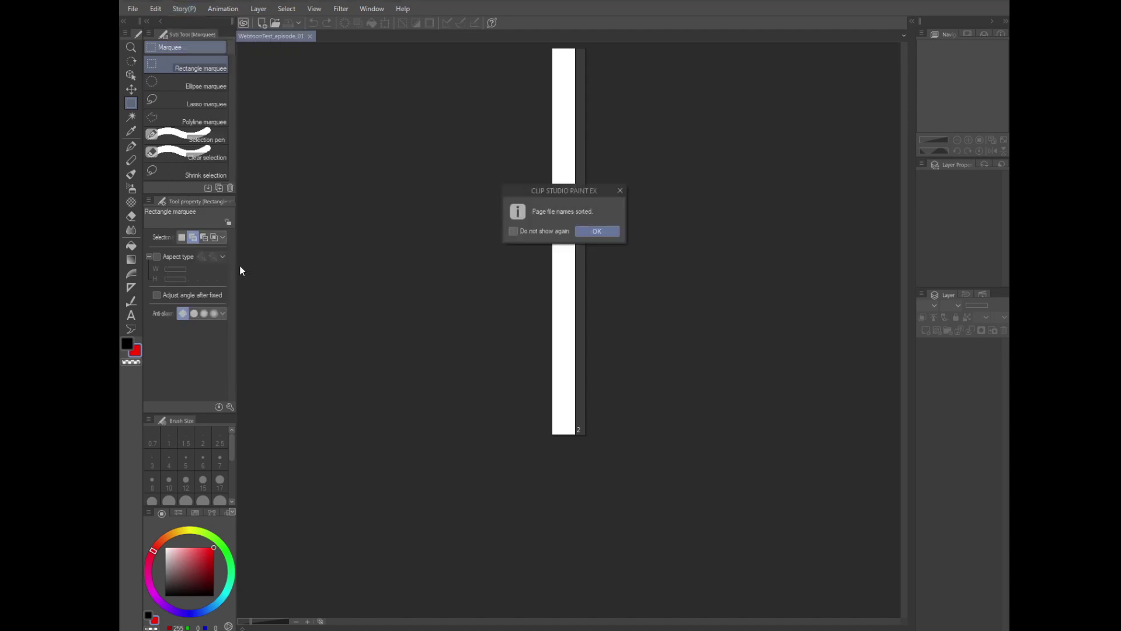
pyautogui.click(594, 231)
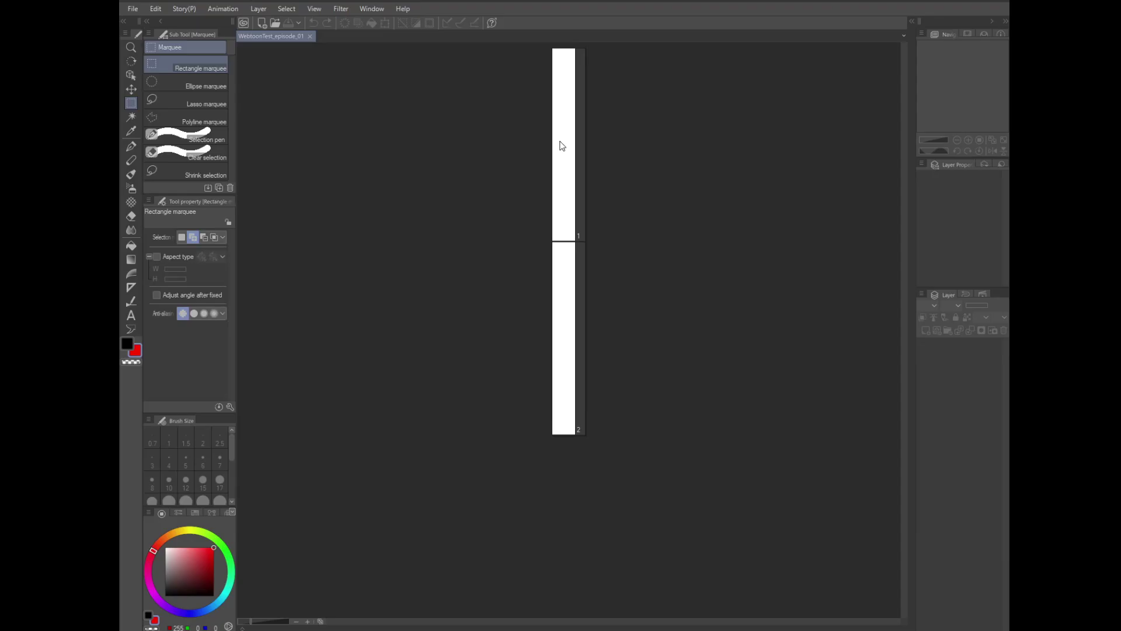
# - Open page 1 in its own tab and narrow the page list to enlarge the canvas
pyautogui.doubleClick(562, 146)
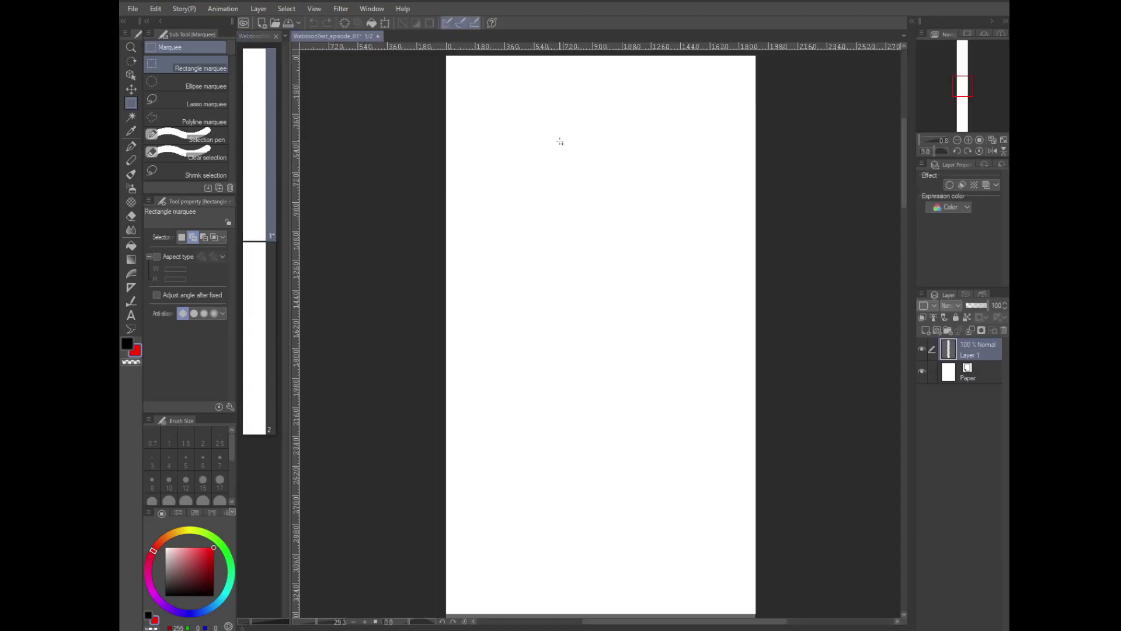
pyautogui.moveTo(289, 143); pyautogui.dragTo(506, 154)
pyautogui.scroll(3, 437, 138)
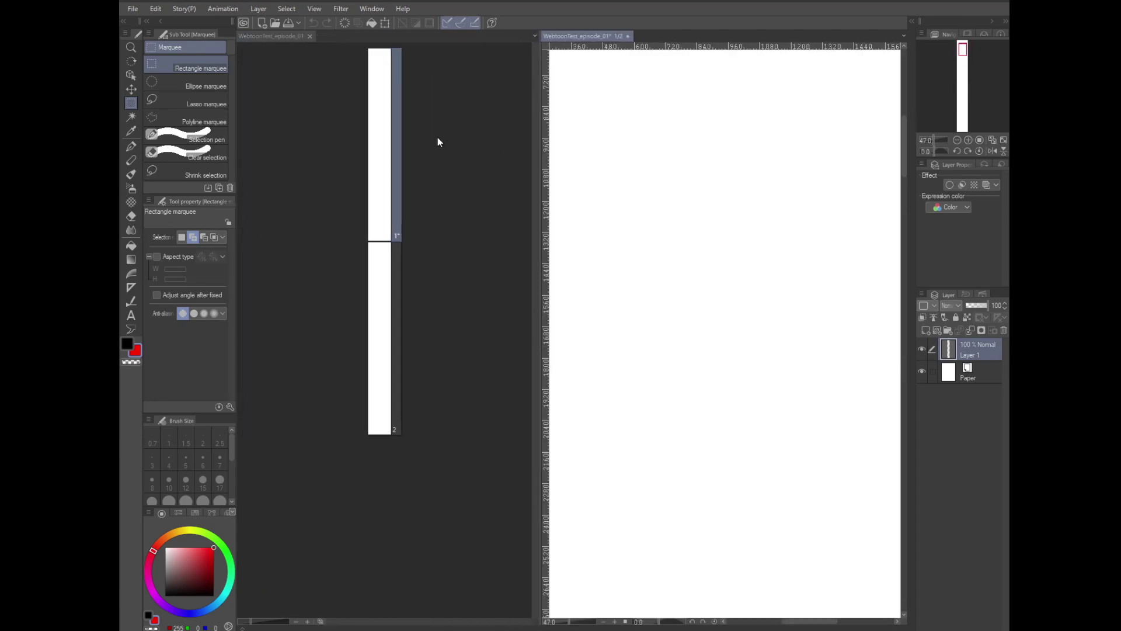
pyautogui.scroll(-3, 456, 151)
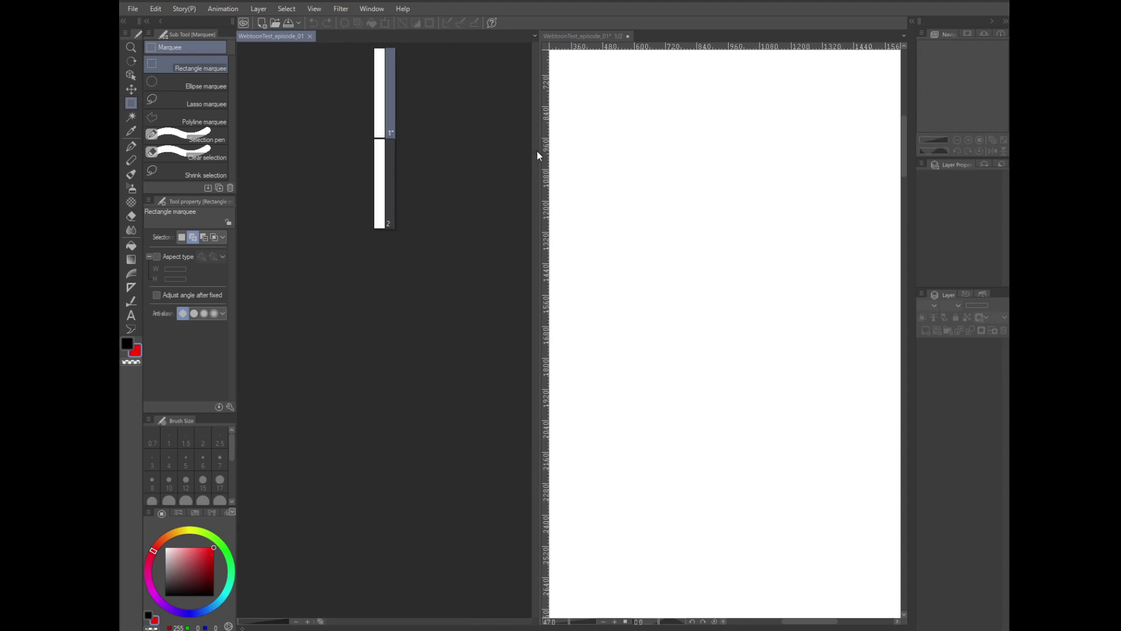
pyautogui.moveTo(536, 153); pyautogui.dragTo(365, 153)
pyautogui.scroll(-2, 343, 210)
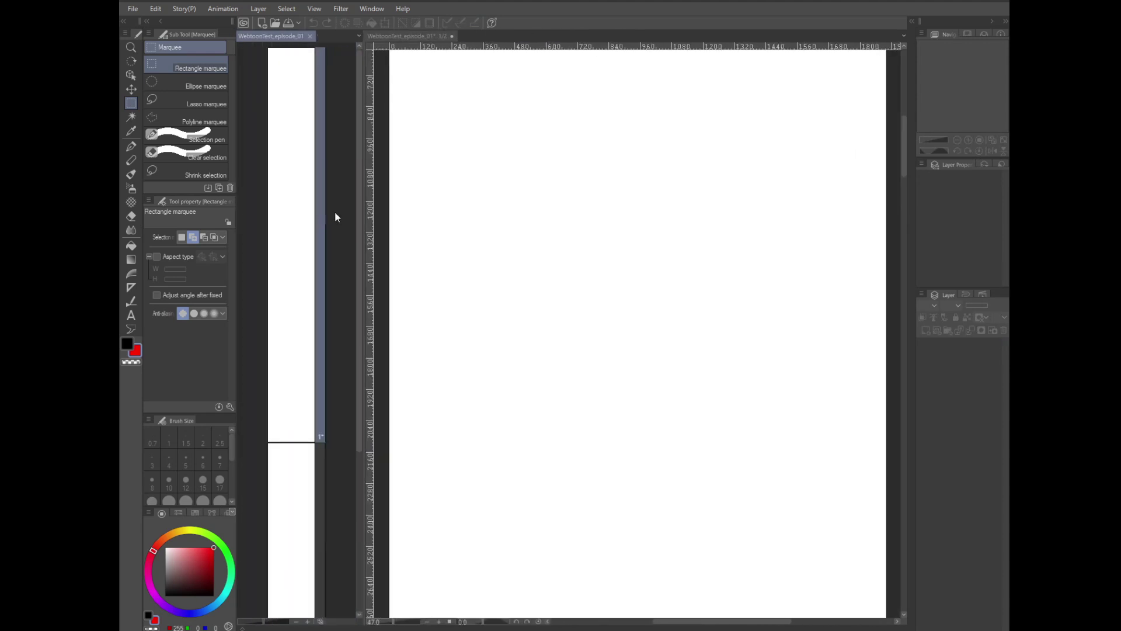
pyautogui.moveTo(362, 199); pyautogui.dragTo(328, 182)
pyautogui.scroll(-6, 752, 421)
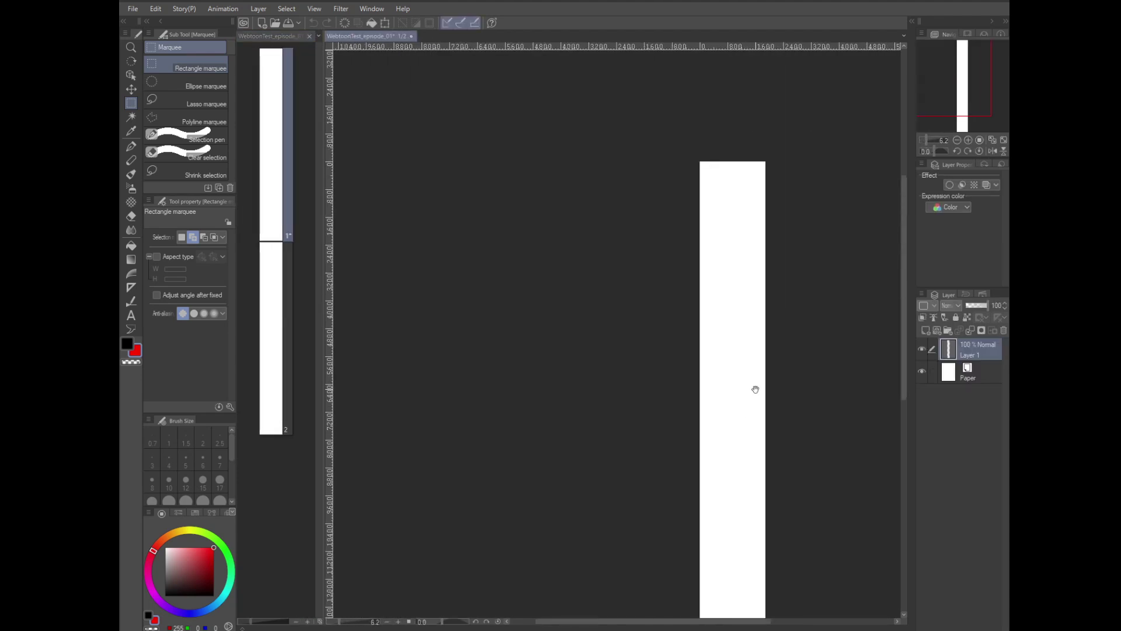
pyautogui.moveTo(759, 381)
pyautogui.mouseDown()
pyautogui.moveTo(586, 310)
pyautogui.moveTo(573, 330)
pyautogui.moveTo(575, 282)
pyautogui.moveTo(578, 305)
pyautogui.mouseUp()
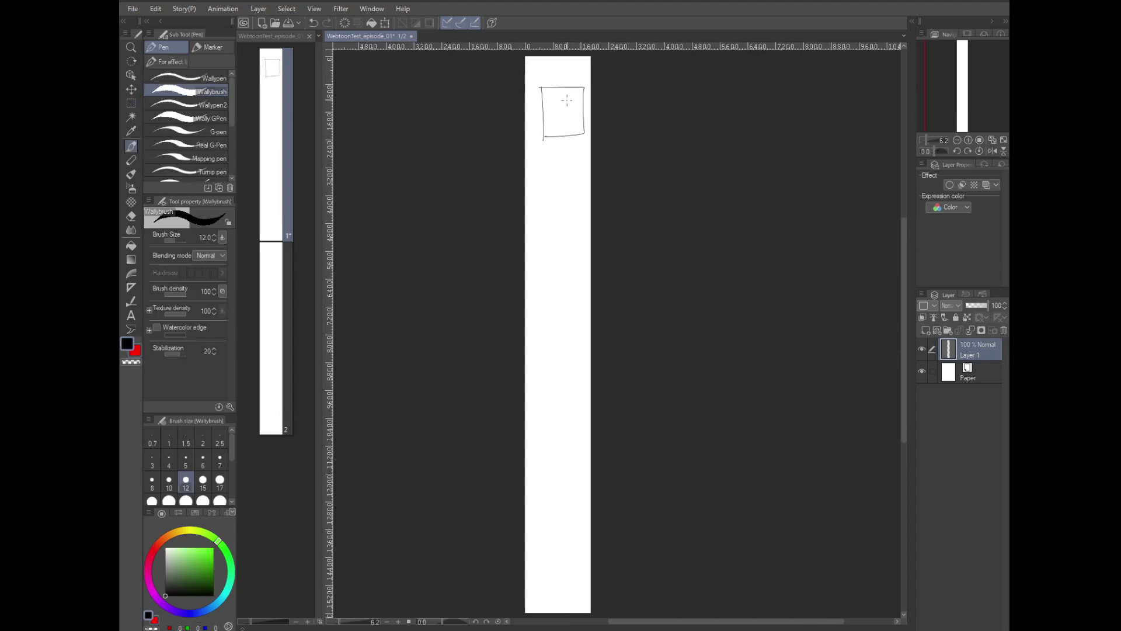
# - Sketch the frames and stick figures for panels 1 through 4 on page 1
pyautogui.moveTo(565, 101); pyautogui.dragTo(565, 133)
pyautogui.moveTo(543, 69); pyautogui.dragTo(548, 94)
pyautogui.moveTo(539, 169)
pyautogui.mouseDown()
pyautogui.moveTo(567, 172)
pyautogui.moveTo(560, 209)
pyautogui.mouseUp()
pyautogui.moveTo(549, 255)
pyautogui.mouseDown()
pyautogui.moveTo(570, 255)
pyautogui.moveTo(578, 306)
pyautogui.mouseUp()
pyautogui.moveTo(536, 338)
pyautogui.mouseDown()
pyautogui.moveTo(567, 336)
pyautogui.moveTo(539, 404)
pyautogui.mouseUp()
pyautogui.moveTo(571, 344); pyautogui.dragTo(555, 368)
pyautogui.moveTo(549, 430); pyautogui.dragTo(582, 491)
# - Sketch the frames and stick figures for panels 5 and 6
pyautogui.moveTo(564, 442); pyautogui.dragTo(569, 455)
pyautogui.moveTo(565, 459); pyautogui.dragTo(565, 484)
pyautogui.moveTo(552, 470); pyautogui.dragTo(577, 464)
pyautogui.moveTo(541, 417); pyautogui.dragTo(539, 432)
pyautogui.moveTo(543, 433); pyautogui.dragTo(558, 446)
pyautogui.moveTo(531, 513); pyautogui.dragTo(560, 511)
pyautogui.moveTo(536, 514); pyautogui.dragTo(537, 548)
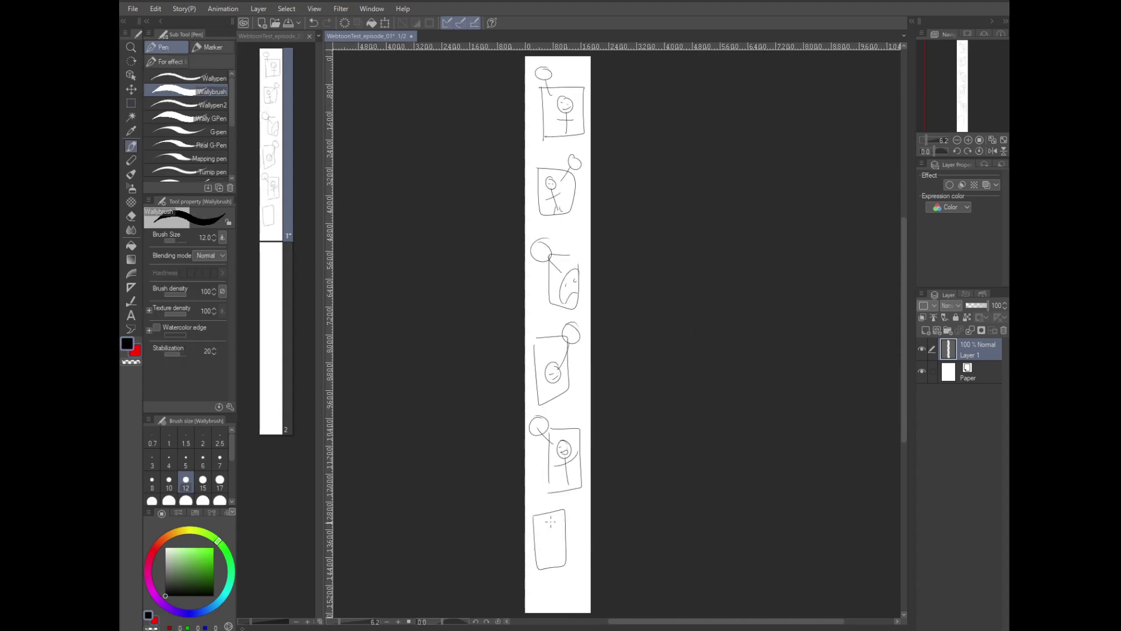
pyautogui.moveTo(549, 525); pyautogui.dragTo(547, 525)
pyautogui.moveTo(546, 543); pyautogui.dragTo(546, 565)
pyautogui.moveTo(538, 552); pyautogui.dragTo(556, 550)
pyautogui.moveTo(558, 522); pyautogui.dragTo(567, 513)
pyautogui.moveTo(575, 504); pyautogui.dragTo(573, 501)
pyautogui.click(131, 103)
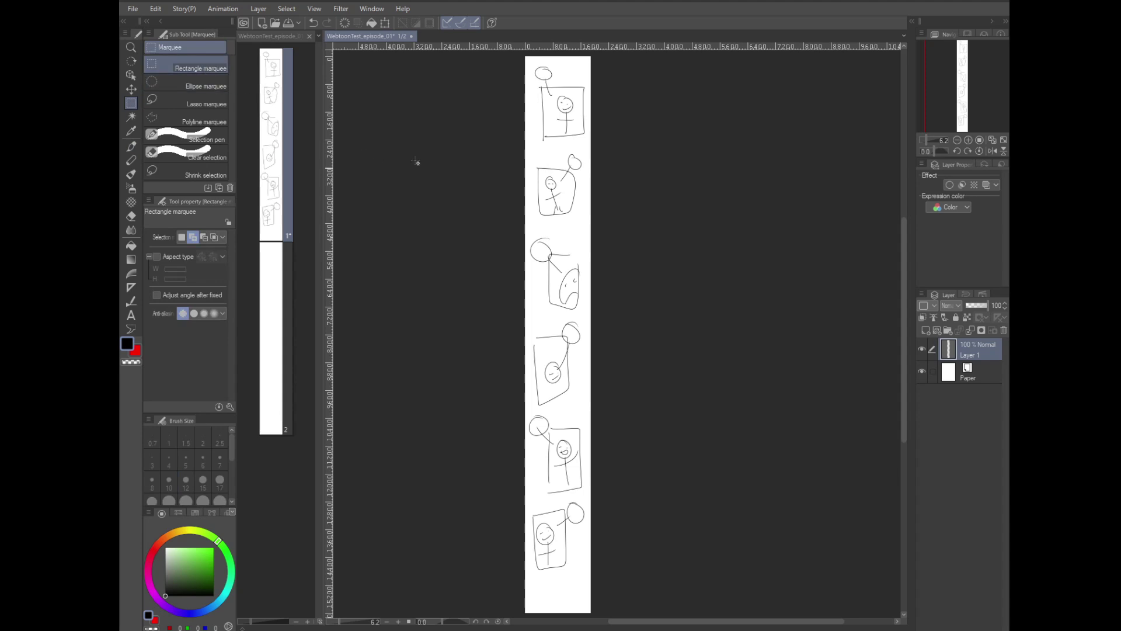
# - Crop page 1 to a rectangle around the panel strip and deselect
pyautogui.moveTo(507, 55)
pyautogui.mouseDown()
pyautogui.moveTo(604, 213)
pyautogui.moveTo(613, 580)
pyautogui.mouseUp()
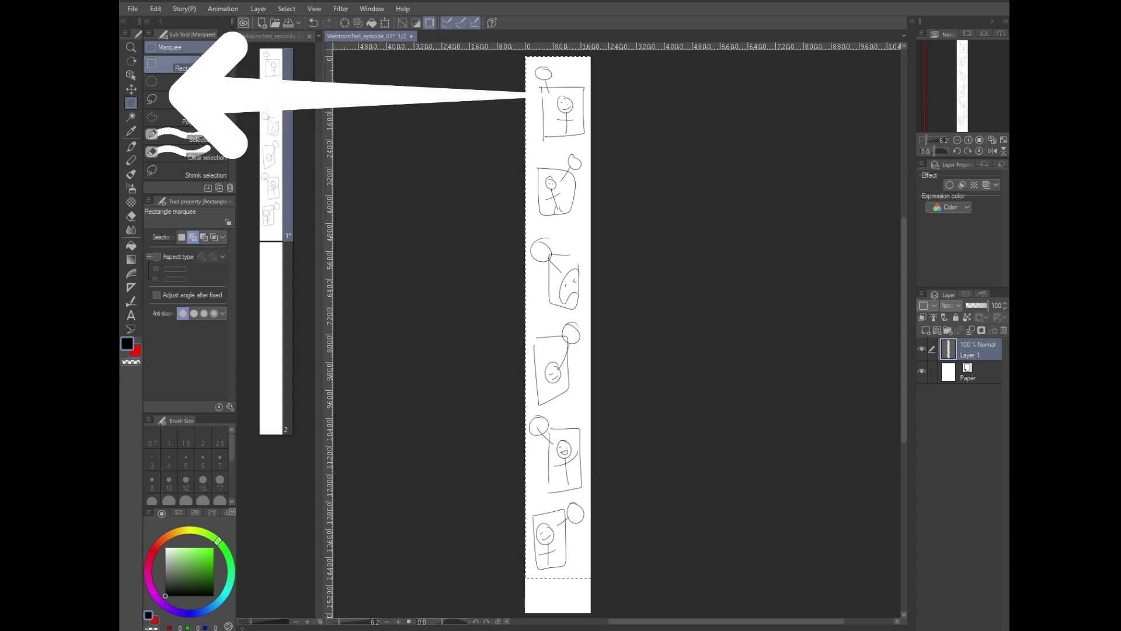
pyautogui.click(157, 9)
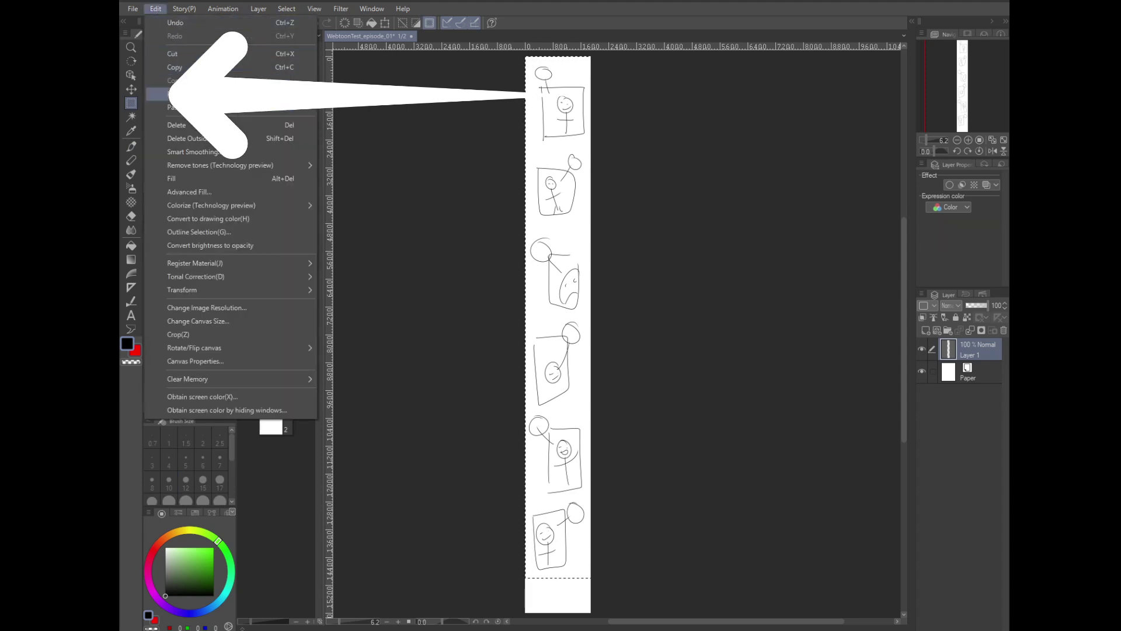
pyautogui.click(241, 334)
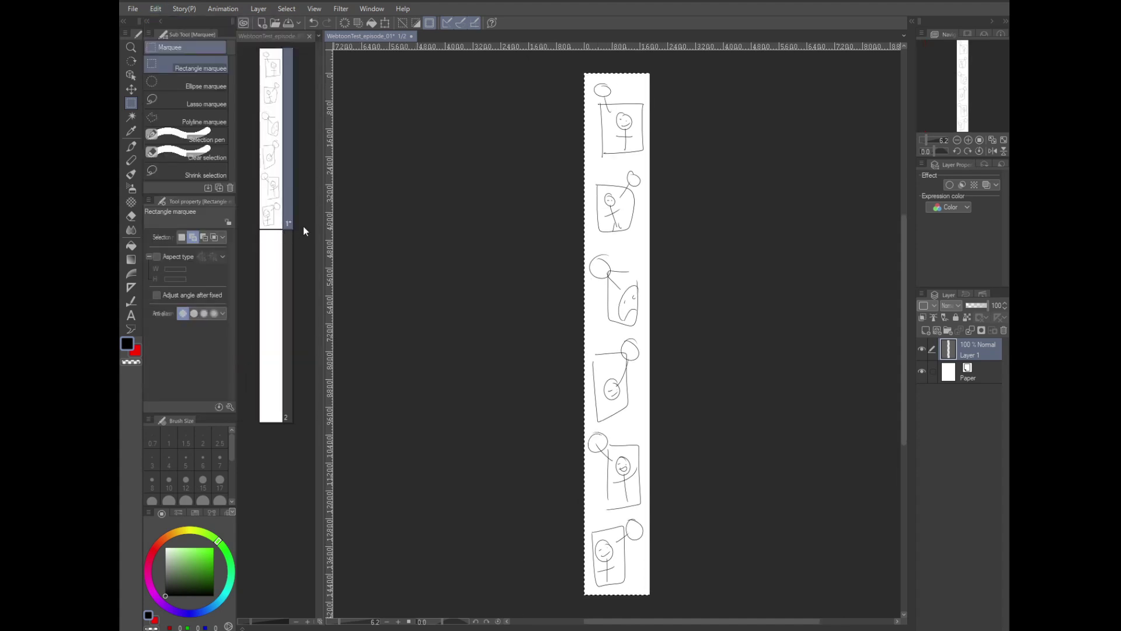
pyautogui.click(639, 341)
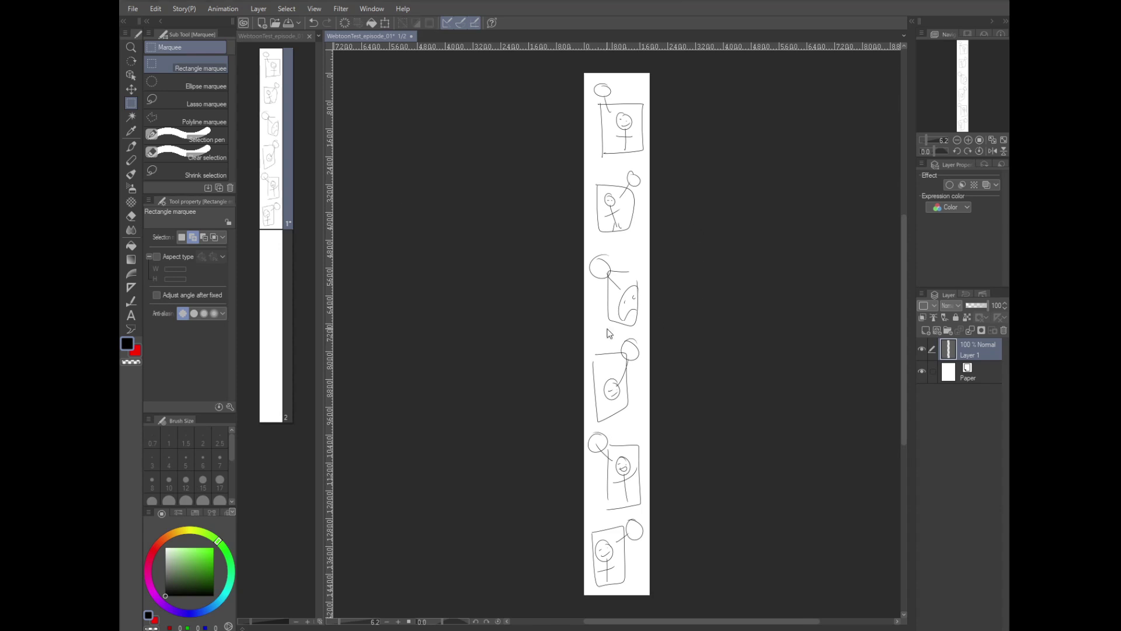
# - Switch to the pen and open page 2, bringing the whole strip into view
pyautogui.press('p')
pyautogui.doubleClick(279, 322)
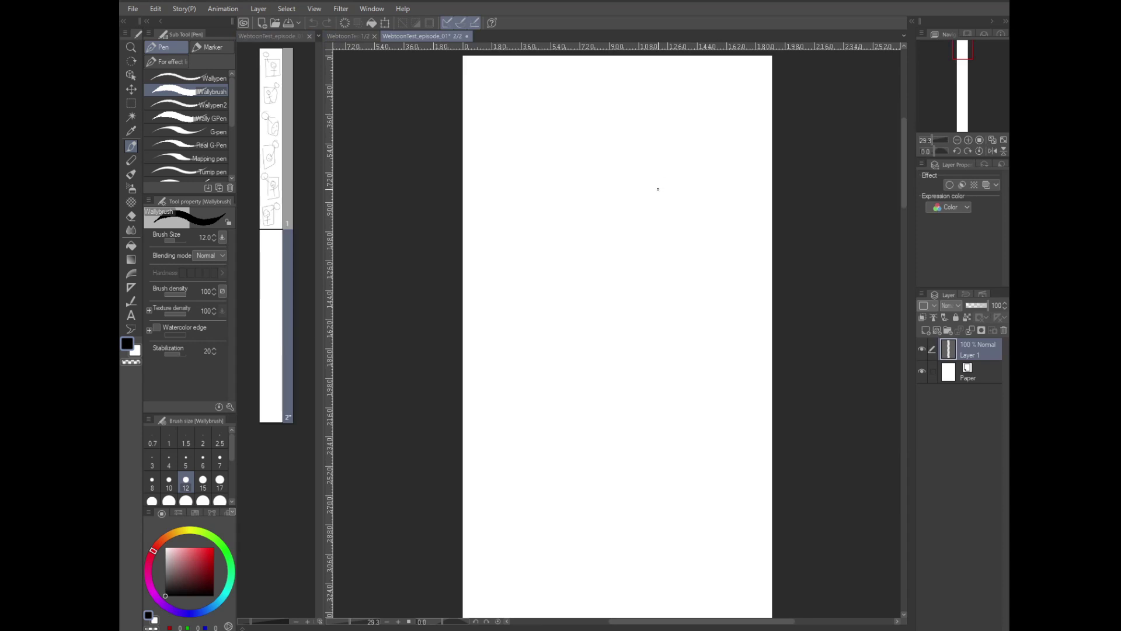
pyautogui.scroll(-8, 660, 192)
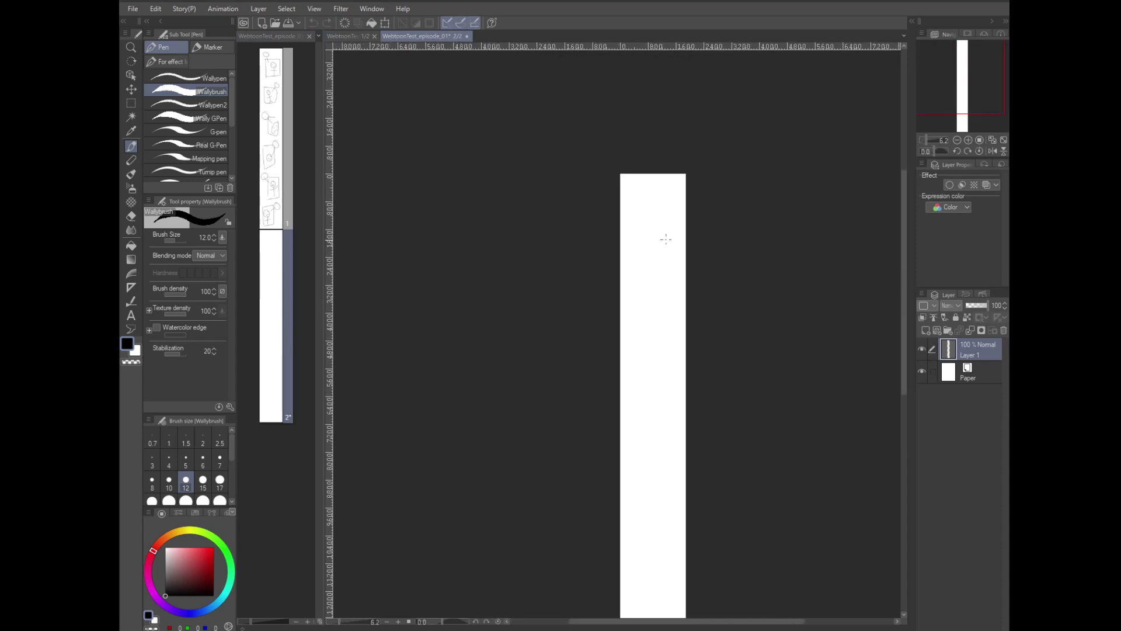
pyautogui.scroll(2, 648, 263)
pyautogui.moveTo(591, 245); pyautogui.dragTo(608, 181)
# - Turn on View > On-screen area (webtoon) and check the stick figure under the band
pyautogui.click(324, 11)
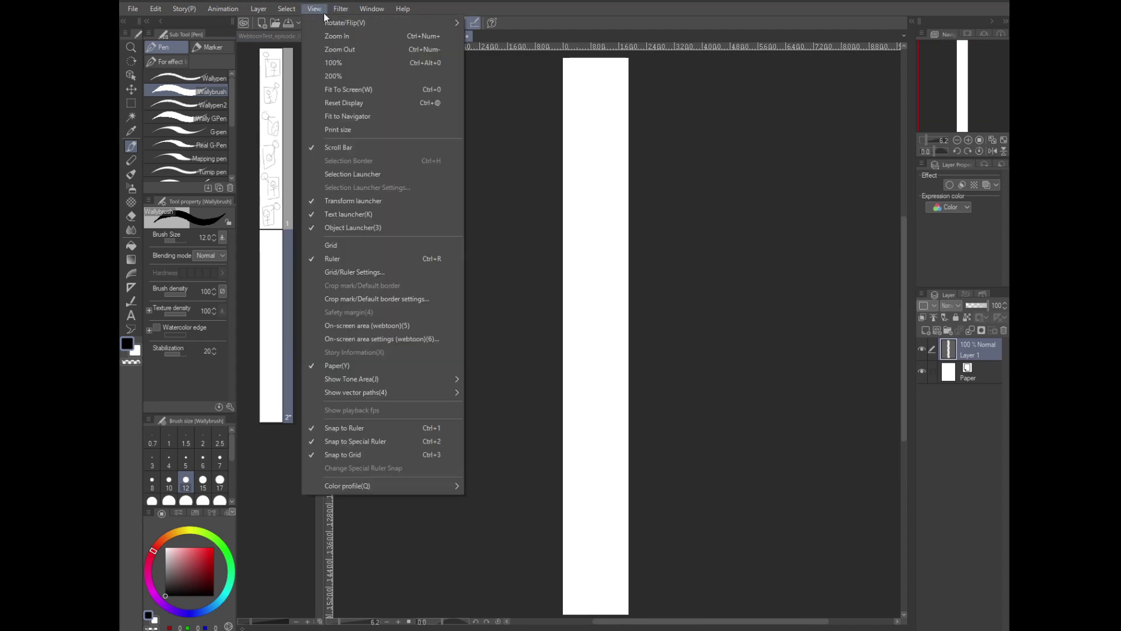
pyautogui.click(432, 326)
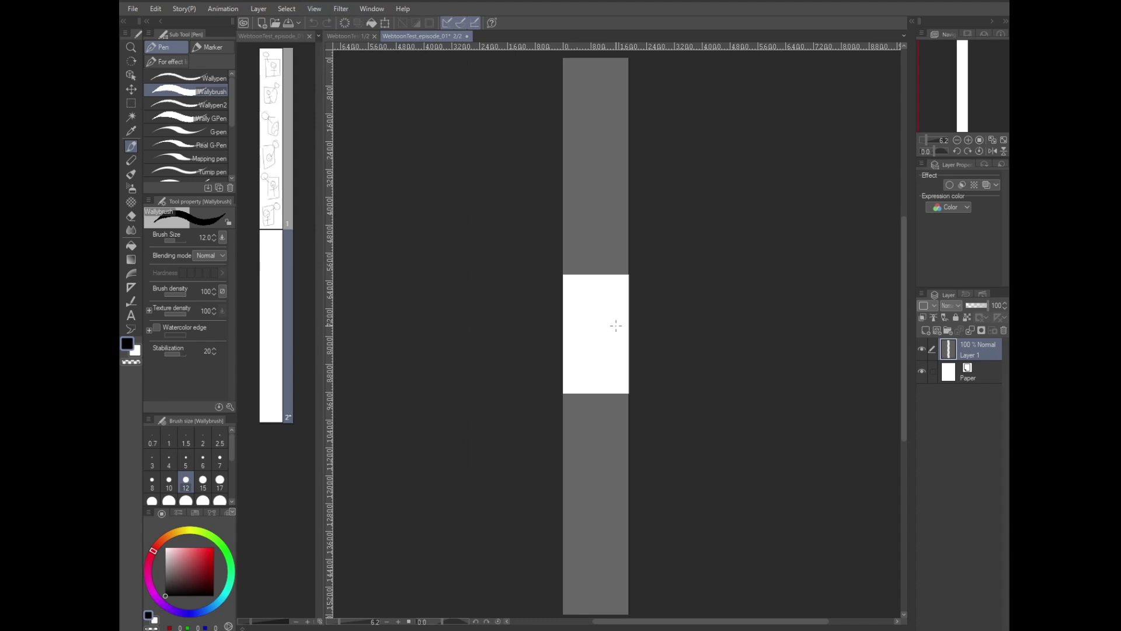
pyautogui.moveTo(608, 325)
pyautogui.mouseDown()
pyautogui.moveTo(608, 387)
pyautogui.moveTo(604, 270)
pyautogui.moveTo(586, 316)
pyautogui.moveTo(589, 362)
pyautogui.moveTo(605, 324)
pyautogui.moveTo(601, 413)
pyautogui.moveTo(601, 307)
pyautogui.moveTo(600, 355)
pyautogui.mouseUp()
pyautogui.scroll(8, 601, 355)
pyautogui.moveTo(599, 296); pyautogui.dragTo(641, 509)
pyautogui.scroll(2, 664, 559)
pyautogui.moveTo(654, 348); pyautogui.dragTo(646, 448)
pyautogui.scroll(-5, 638, 391)
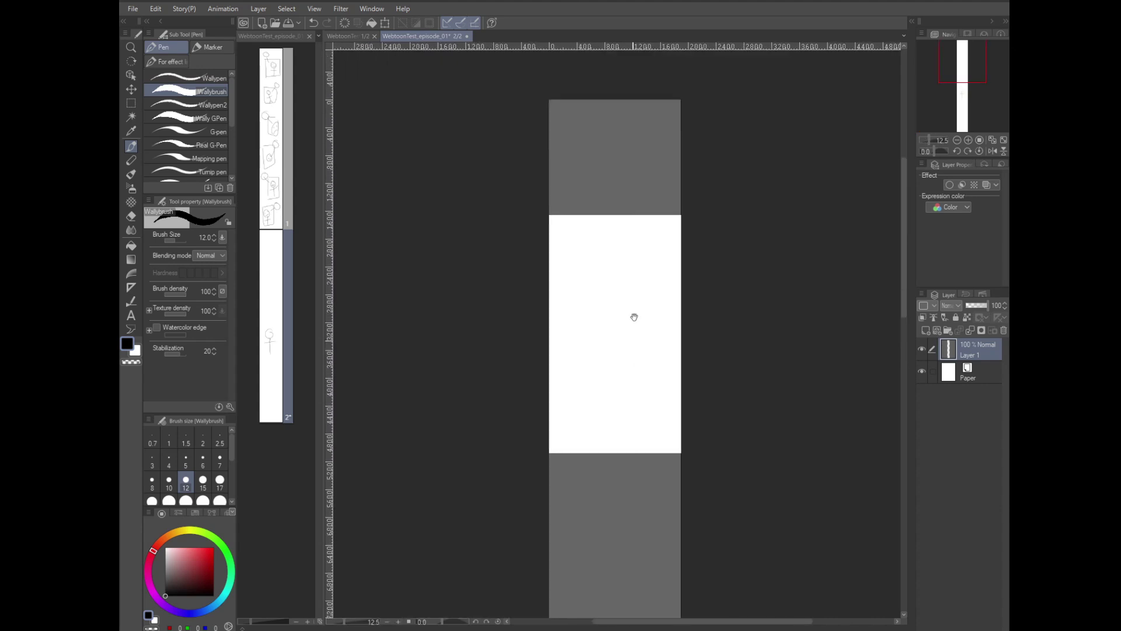
pyautogui.moveTo(637, 291); pyautogui.dragTo(642, 97)
pyautogui.moveTo(623, 358); pyautogui.dragTo(651, 285)
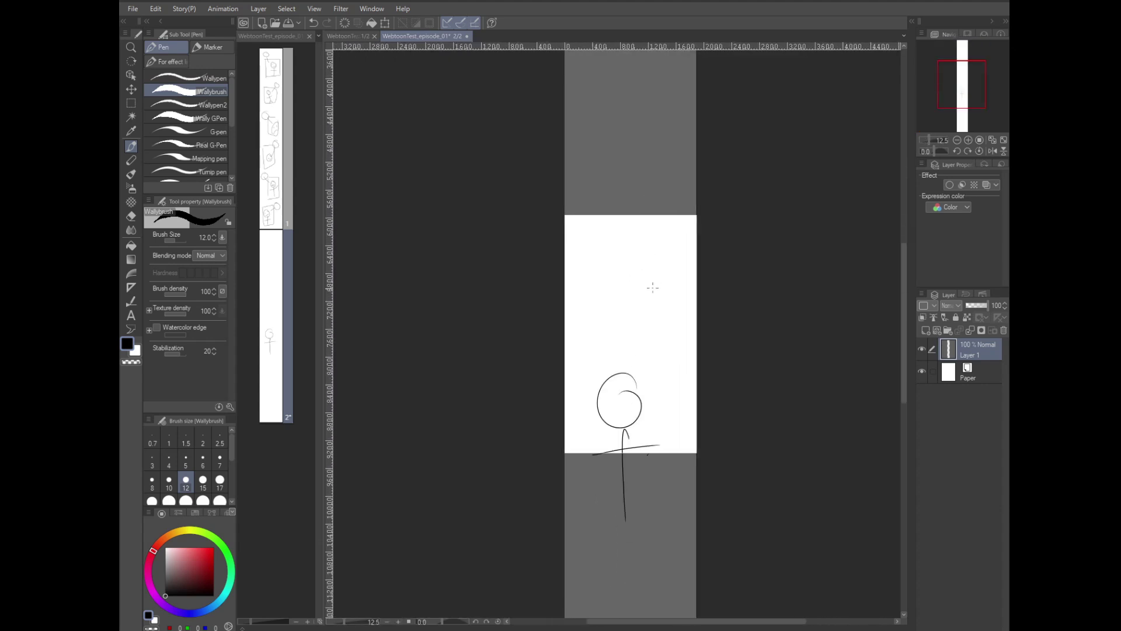
pyautogui.click(310, 10)
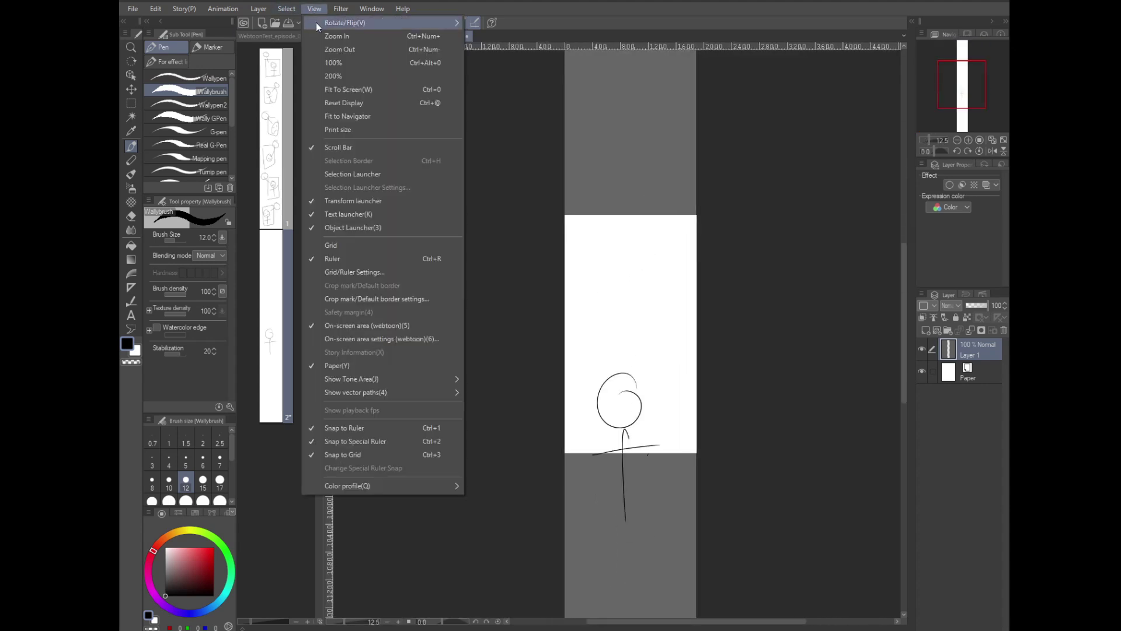
# - Open the webtoon on-screen area settings and enter a preview height of 1
pyautogui.click(429, 339)
pyautogui.write('2')
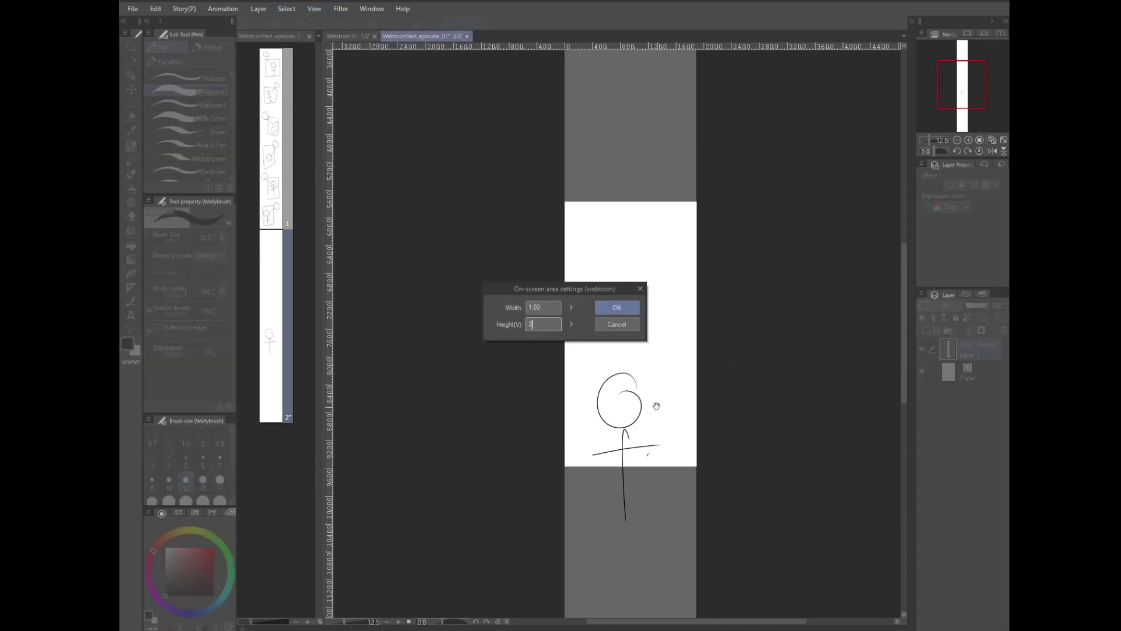
pyautogui.write('1')
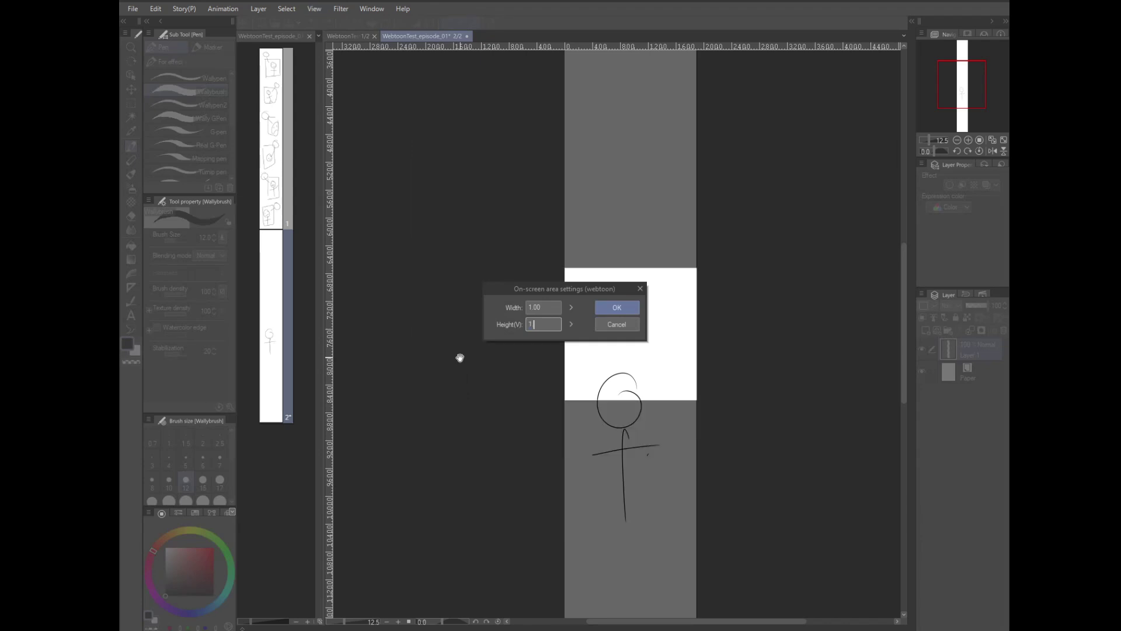
pyautogui.write('.8')
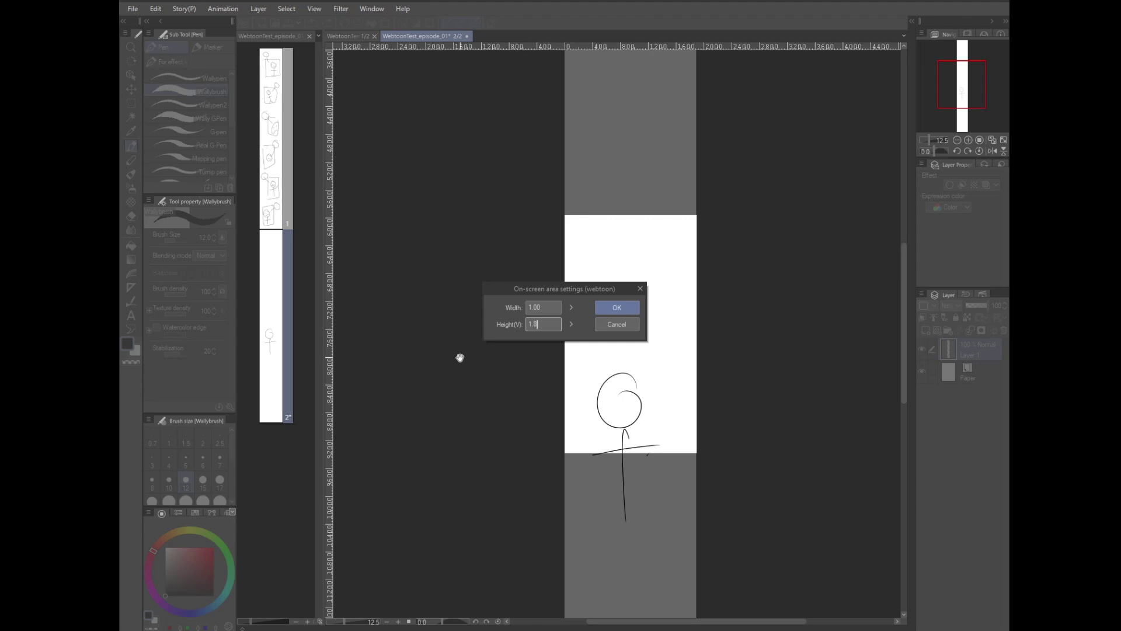
pyautogui.press('BackSpace')
pyautogui.press('BackSpace')
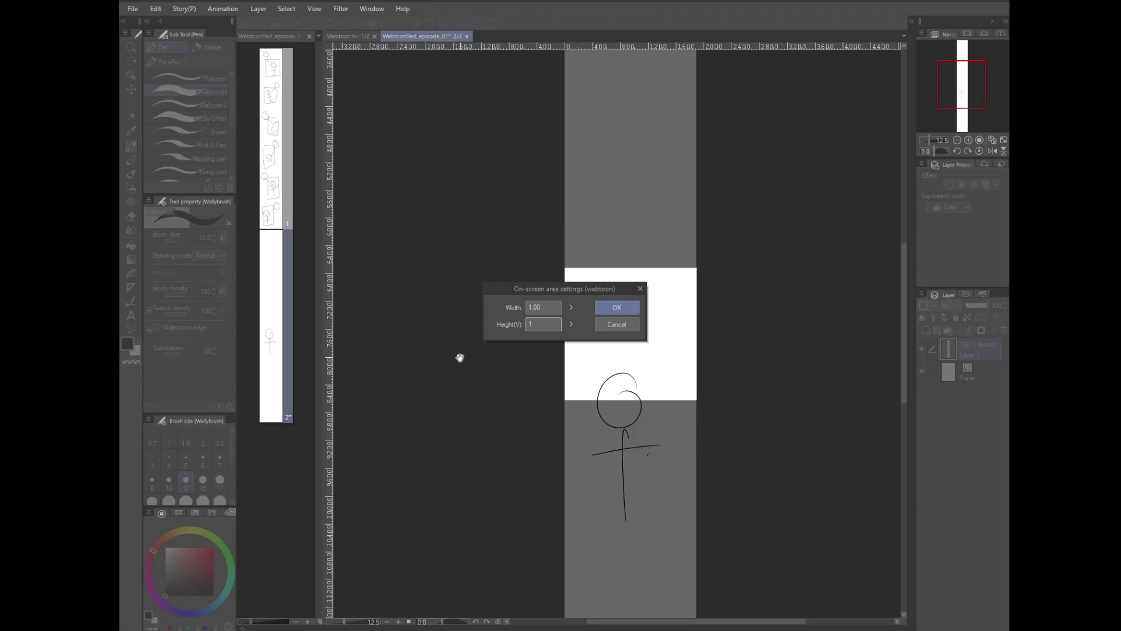
# - Set the on-screen preview height to 1.8 and start sketching a panel lower on page 2
pyautogui.write('.8')
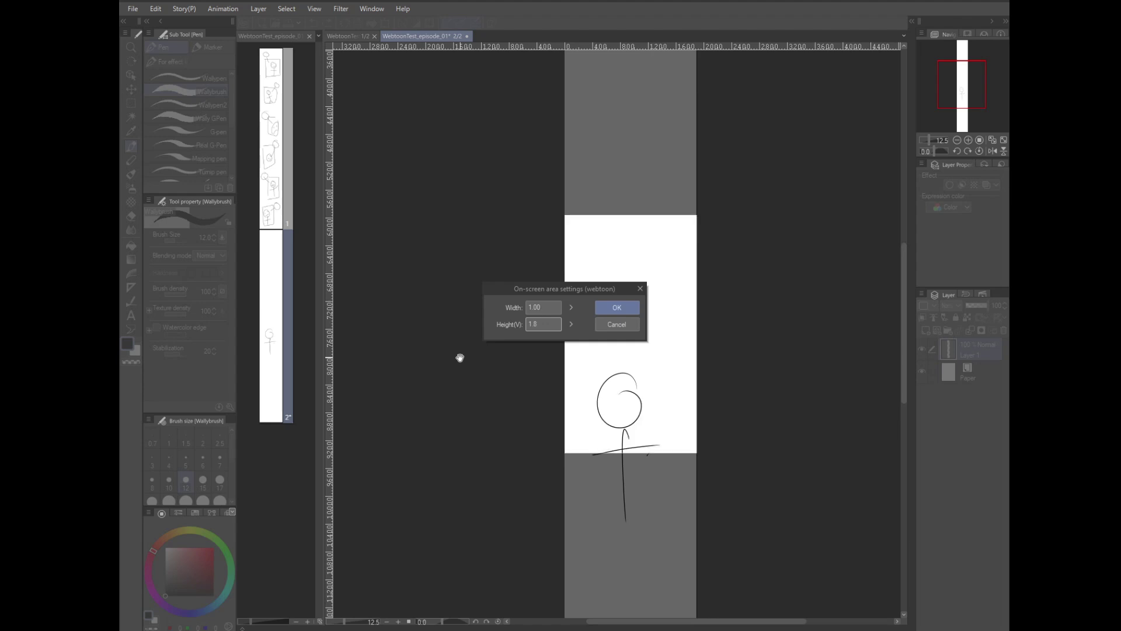
pyautogui.press('Return')
pyautogui.scroll(-2, 658, 353)
pyautogui.moveTo(611, 324)
pyautogui.mouseDown()
pyautogui.moveTo(610, 347)
pyautogui.moveTo(644, 320)
pyautogui.moveTo(642, 361)
pyautogui.moveTo(641, 331)
pyautogui.moveTo(641, 341)
pyautogui.moveTo(618, 314)
pyautogui.moveTo(637, 304)
pyautogui.moveTo(600, 313)
pyautogui.moveTo(622, 342)
pyautogui.mouseUp()
pyautogui.scroll(-3, 645, 324)
pyautogui.scroll(-3, 604, 298)
# - Draw more boxed panels with circle-headed stick figures further down page 2
pyautogui.moveTo(628, 312)
pyautogui.mouseDown()
pyautogui.moveTo(640, 289)
pyautogui.moveTo(656, 389)
pyautogui.mouseUp()
pyautogui.scroll(-2, 650, 321)
pyautogui.moveTo(635, 334)
pyautogui.mouseDown()
pyautogui.moveTo(631, 378)
pyautogui.moveTo(649, 367)
pyautogui.moveTo(644, 357)
pyautogui.mouseUp()
pyautogui.moveTo(625, 306); pyautogui.dragTo(622, 307)
pyautogui.moveTo(644, 433)
pyautogui.mouseDown()
pyautogui.moveTo(651, 335)
pyautogui.moveTo(607, 357)
pyautogui.moveTo(650, 357)
pyautogui.moveTo(641, 340)
pyautogui.mouseUp()
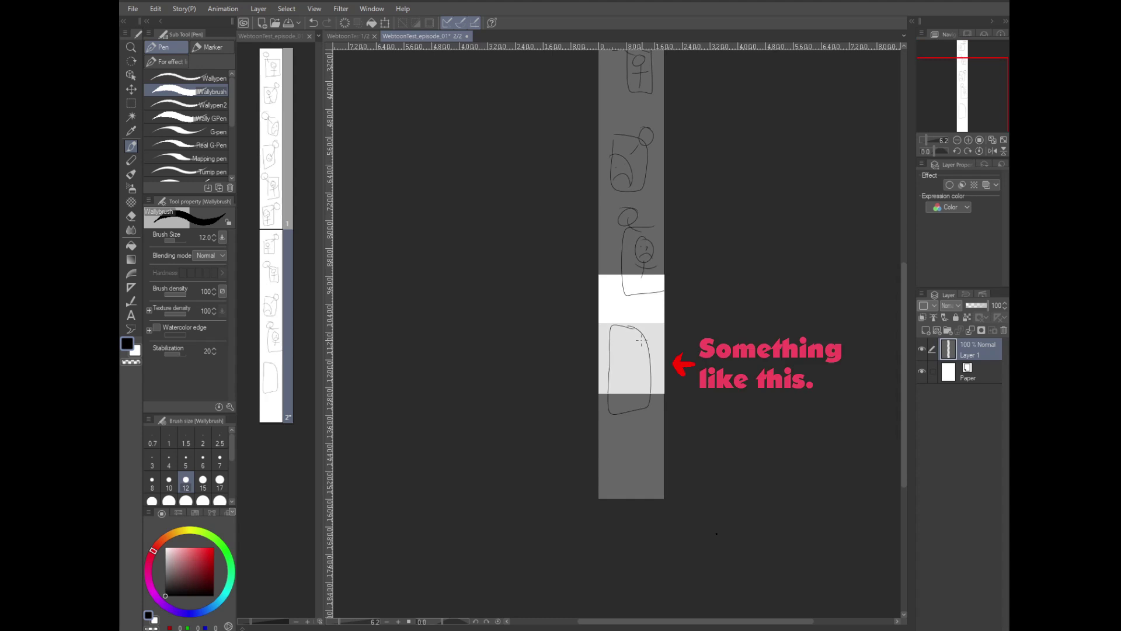
pyautogui.moveTo(617, 351)
pyautogui.mouseDown()
pyautogui.moveTo(638, 386)
pyautogui.moveTo(621, 403)
pyautogui.moveTo(649, 308)
pyautogui.mouseUp()
pyautogui.moveTo(669, 388); pyautogui.dragTo(669, 280)
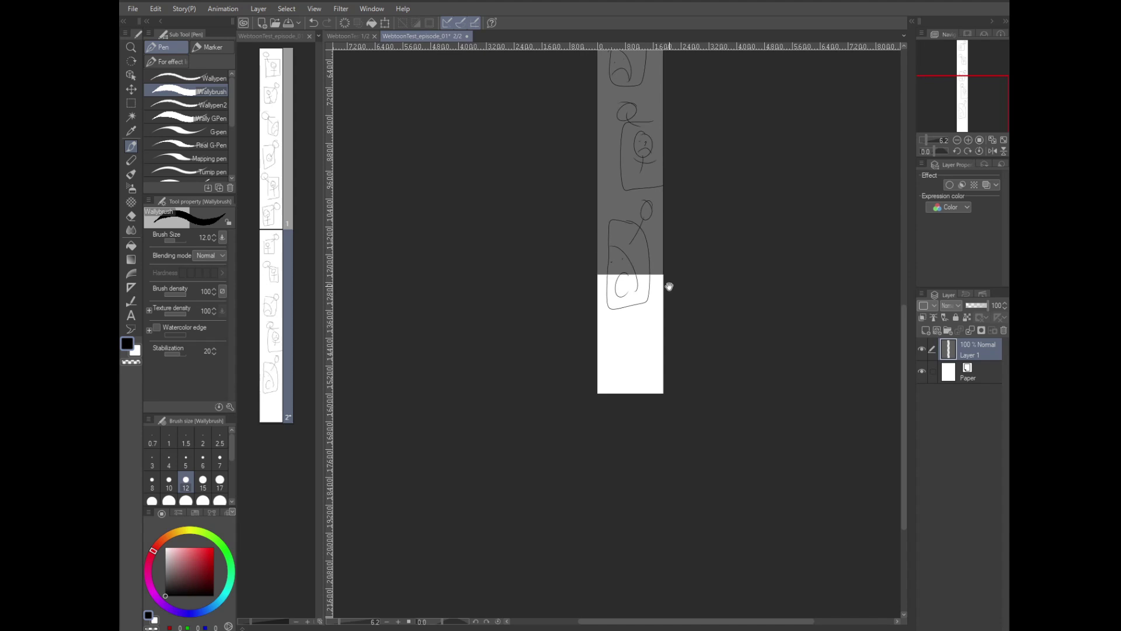
pyautogui.moveTo(669, 287); pyautogui.dragTo(656, 508)
# - Extend page 2's canvas to 18000 px tall, anchored at the top centre
pyautogui.click(155, 8)
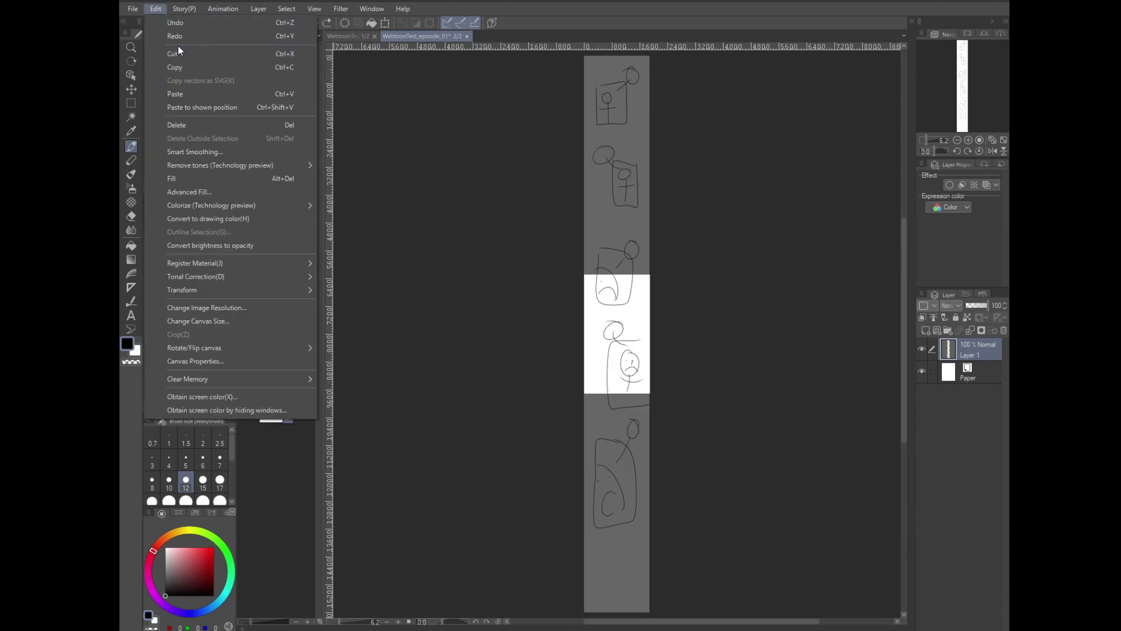
pyautogui.click(236, 321)
pyautogui.click(489, 57)
pyautogui.press('Tab')
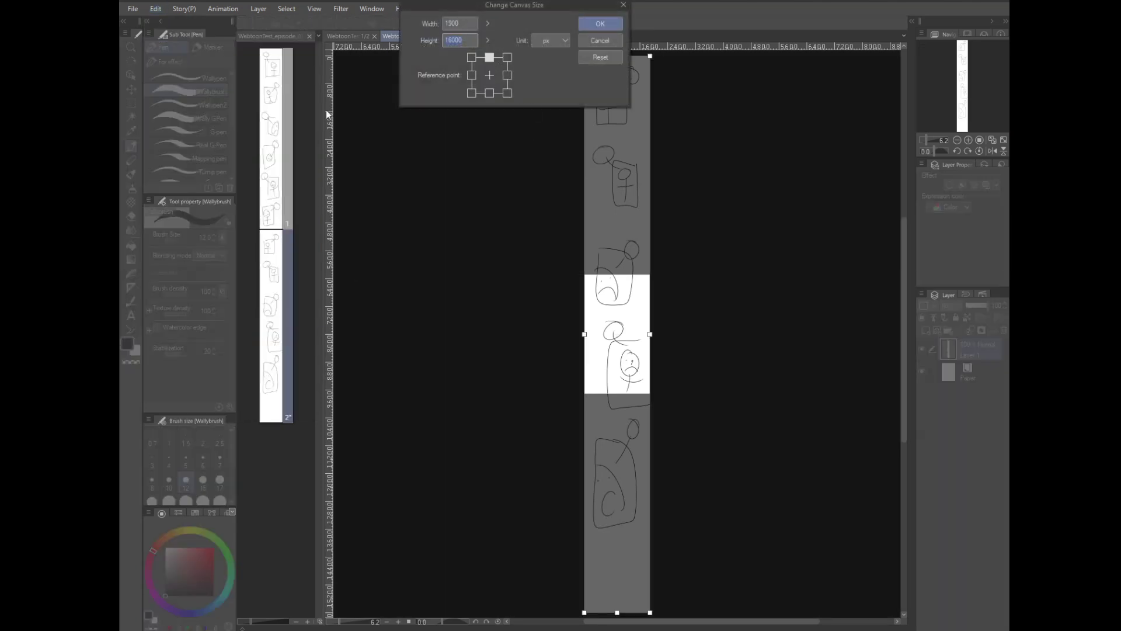
pyautogui.write('18000')
pyautogui.press('Return')
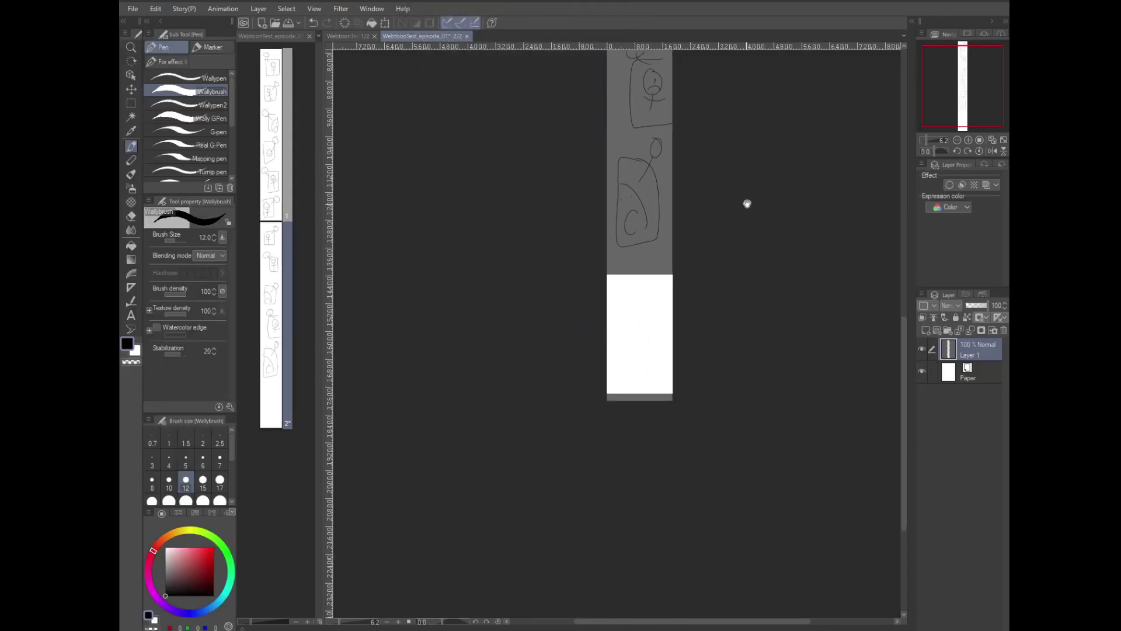
# - Sketch a large oval-headed figure with body line, small hand and tick marks in the new space
pyautogui.moveTo(746, 202); pyautogui.dragTo(741, 213)
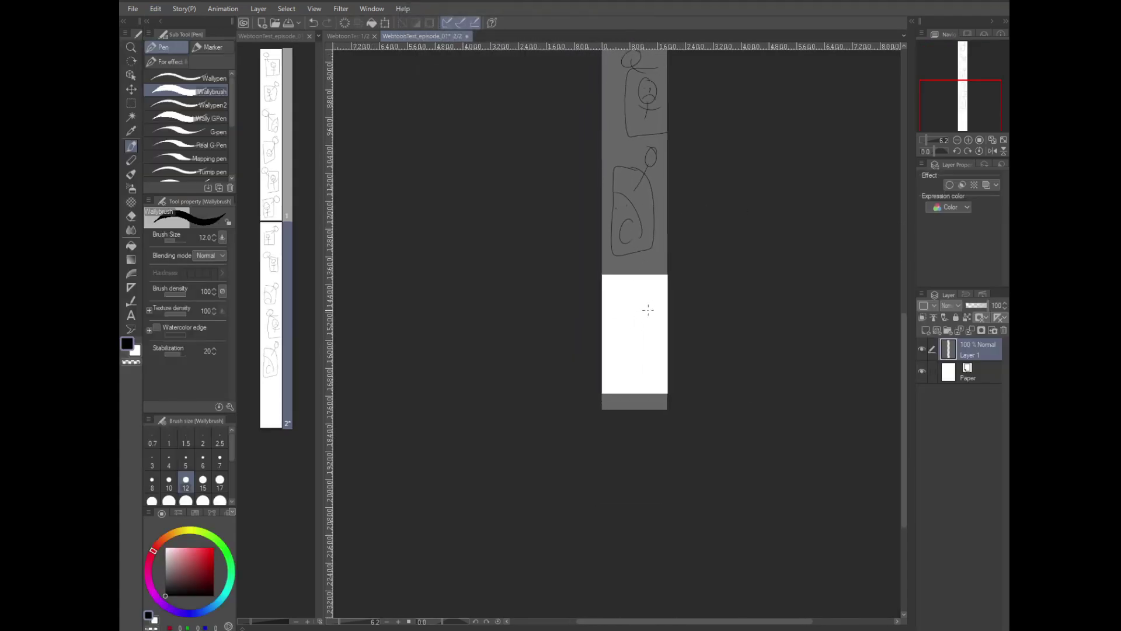
pyautogui.moveTo(651, 286)
pyautogui.mouseDown()
pyautogui.moveTo(625, 325)
pyautogui.moveTo(655, 295)
pyautogui.mouseUp()
pyautogui.moveTo(628, 330)
pyautogui.mouseDown()
pyautogui.moveTo(653, 306)
pyautogui.moveTo(647, 340)
pyautogui.moveTo(657, 345)
pyautogui.moveTo(630, 355)
pyautogui.moveTo(642, 390)
pyautogui.moveTo(632, 387)
pyautogui.mouseUp()
pyautogui.moveTo(618, 361)
pyautogui.mouseDown()
pyautogui.moveTo(611, 375)
pyautogui.moveTo(621, 380)
pyautogui.mouseUp()
pyautogui.moveTo(609, 368)
pyautogui.mouseDown()
pyautogui.moveTo(632, 361)
pyautogui.moveTo(667, 402)
pyautogui.moveTo(620, 387)
pyautogui.moveTo(629, 359)
pyautogui.moveTo(616, 327)
pyautogui.moveTo(612, 339)
pyautogui.mouseUp()
pyautogui.moveTo(614, 337); pyautogui.dragTo(617, 336)
pyautogui.moveTo(618, 295)
pyautogui.mouseDown()
pyautogui.moveTo(611, 276)
pyautogui.moveTo(617, 285)
pyautogui.mouseUp()
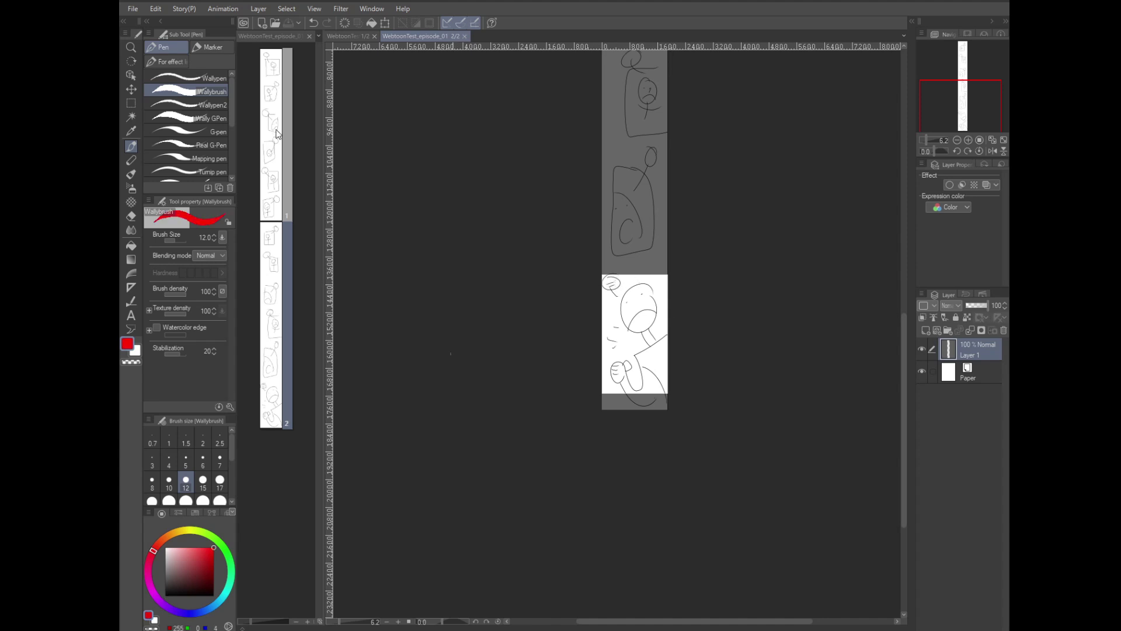
# - In Export webtoon, set the slices folder as destination and keep PNG as the format
pyautogui.click(133, 9)
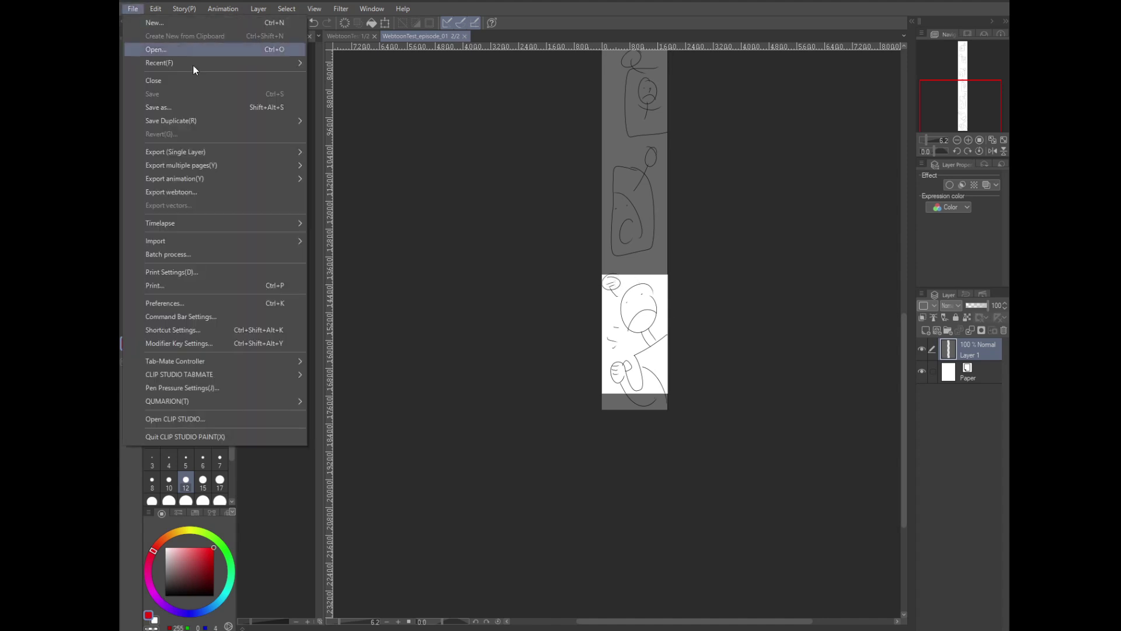
pyautogui.click(185, 198)
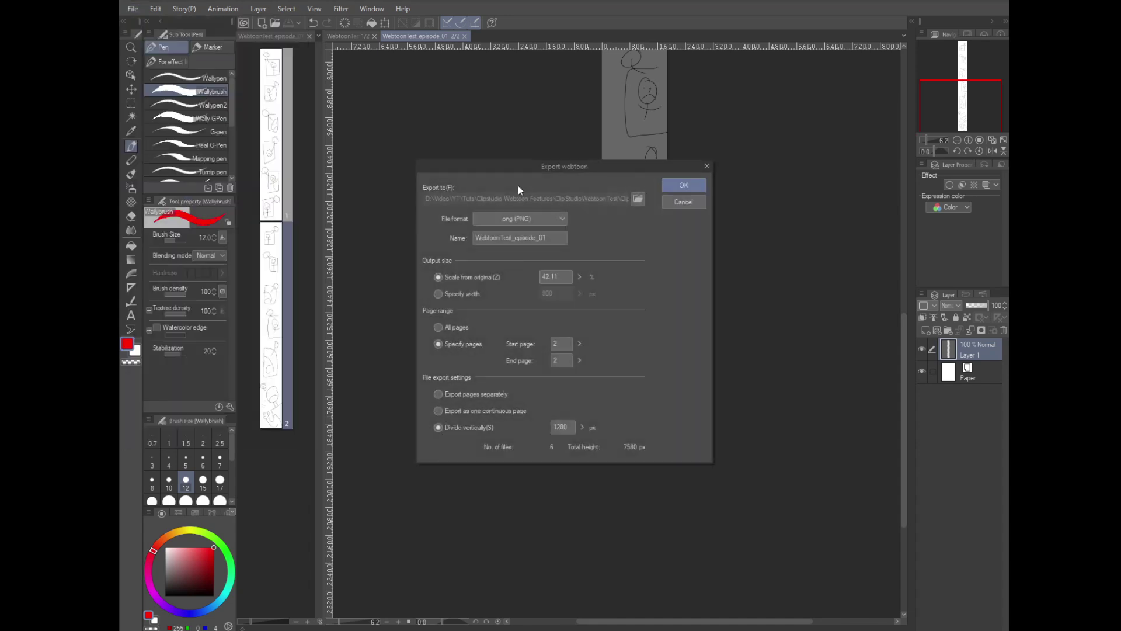
pyautogui.click(639, 199)
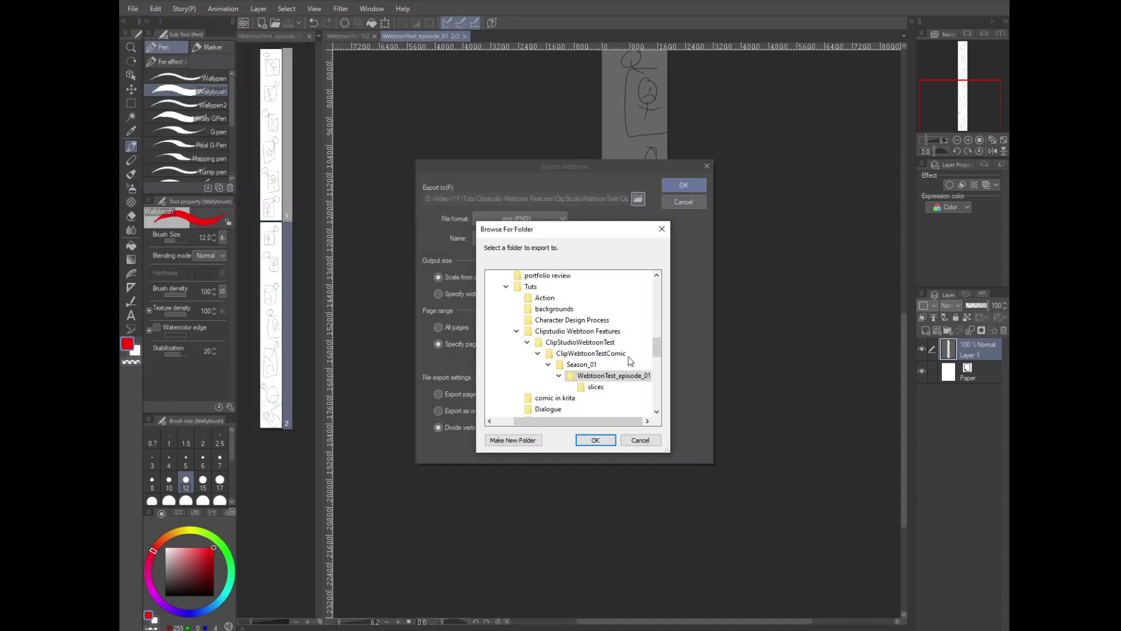
pyautogui.click(598, 388)
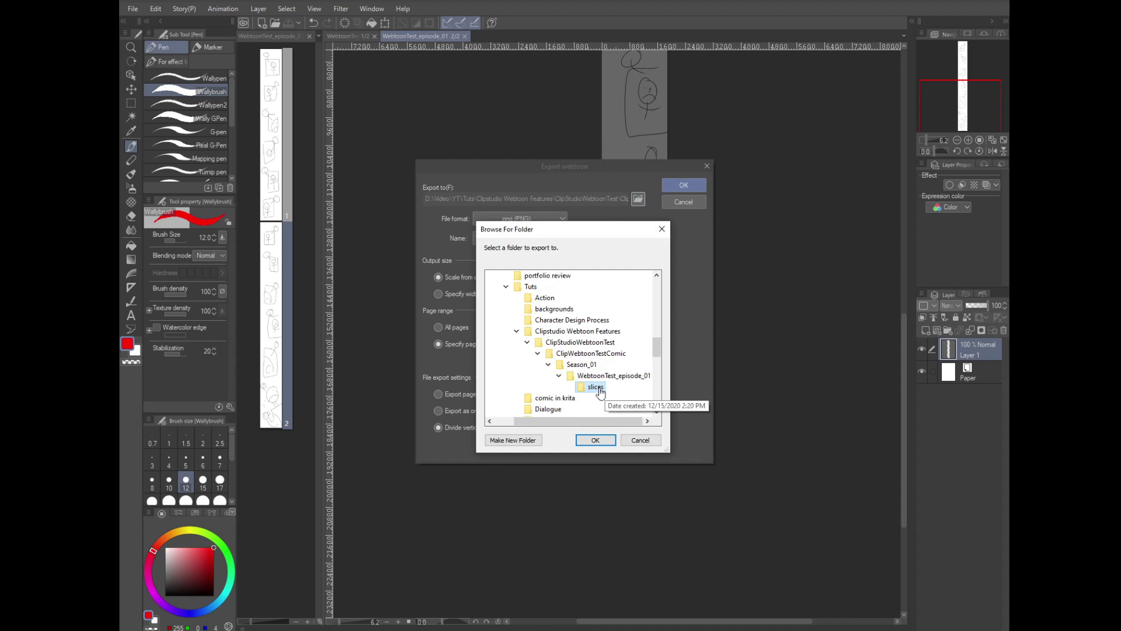
pyautogui.click(604, 441)
pyautogui.click(526, 220)
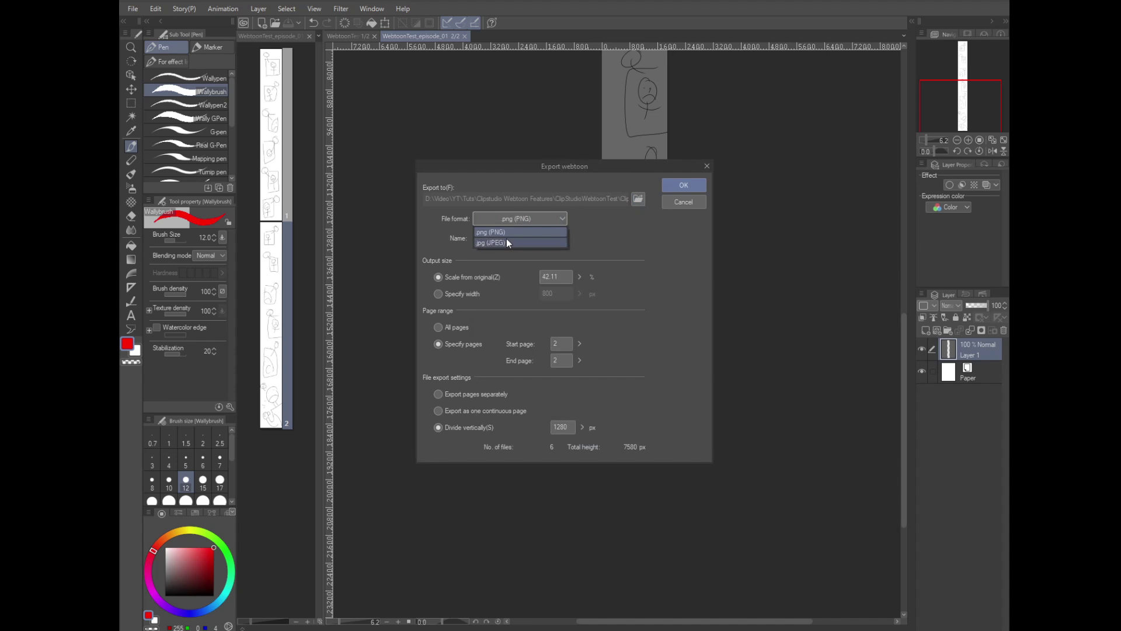
pyautogui.click(505, 233)
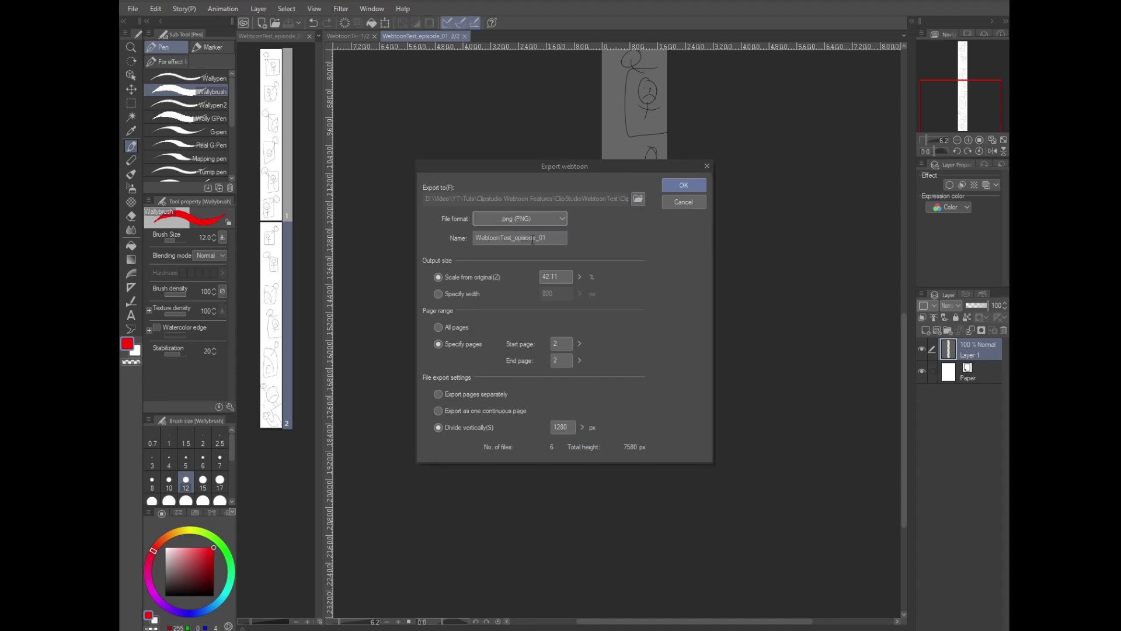
# - Fix the output width at 800 px, export all pages, and slice at 1280 px
pyautogui.click(464, 293)
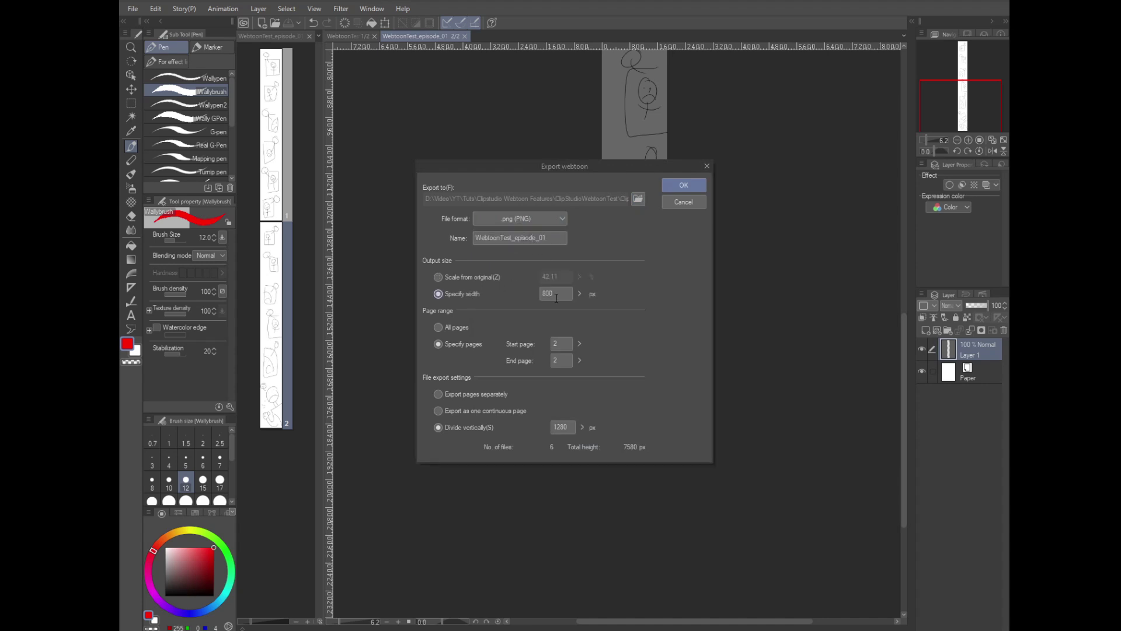
pyautogui.click(563, 295)
pyautogui.click(459, 332)
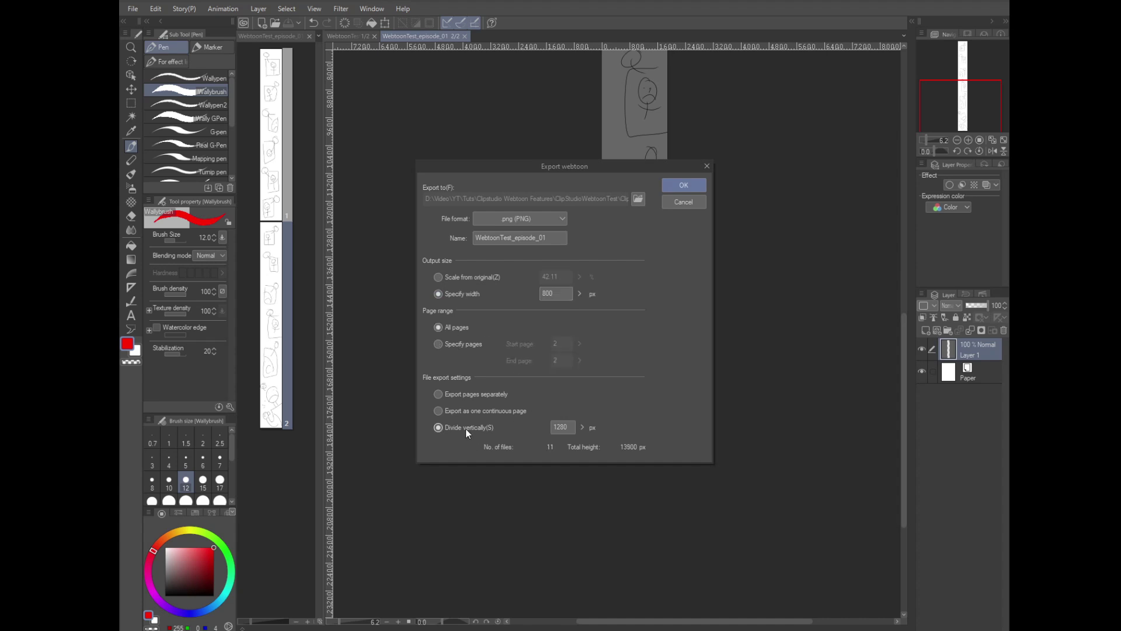
pyautogui.click(570, 431)
# - Run the webtoon export, then open the slices folder and select the first PNG slice
pyautogui.click(673, 187)
pyautogui.doubleClick(187, 118)
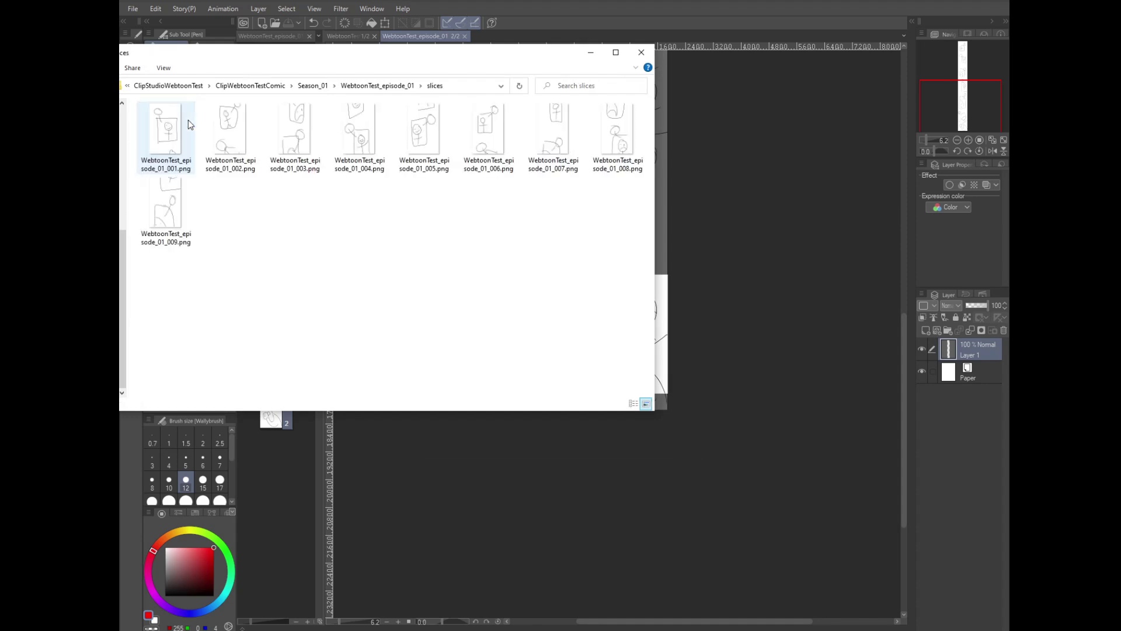
pyautogui.click(168, 140)
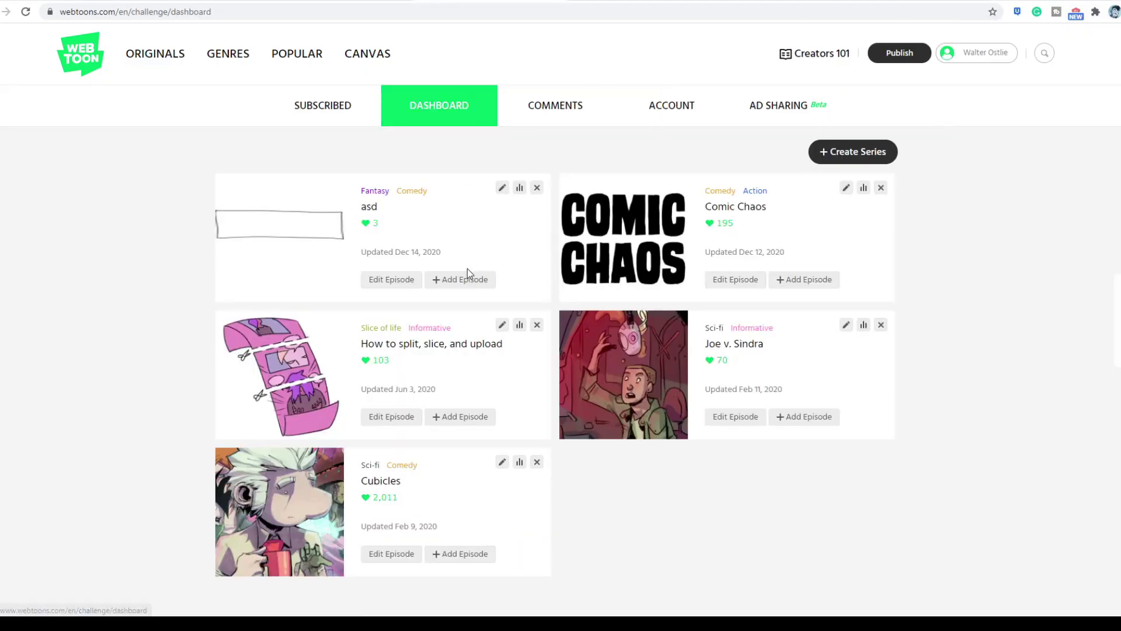
# - Add an asd episode with slice 001 as thumbnail, titled 'Liks and subrbus melt my heart'
pyautogui.click(458, 281)
pyautogui.click(362, 245)
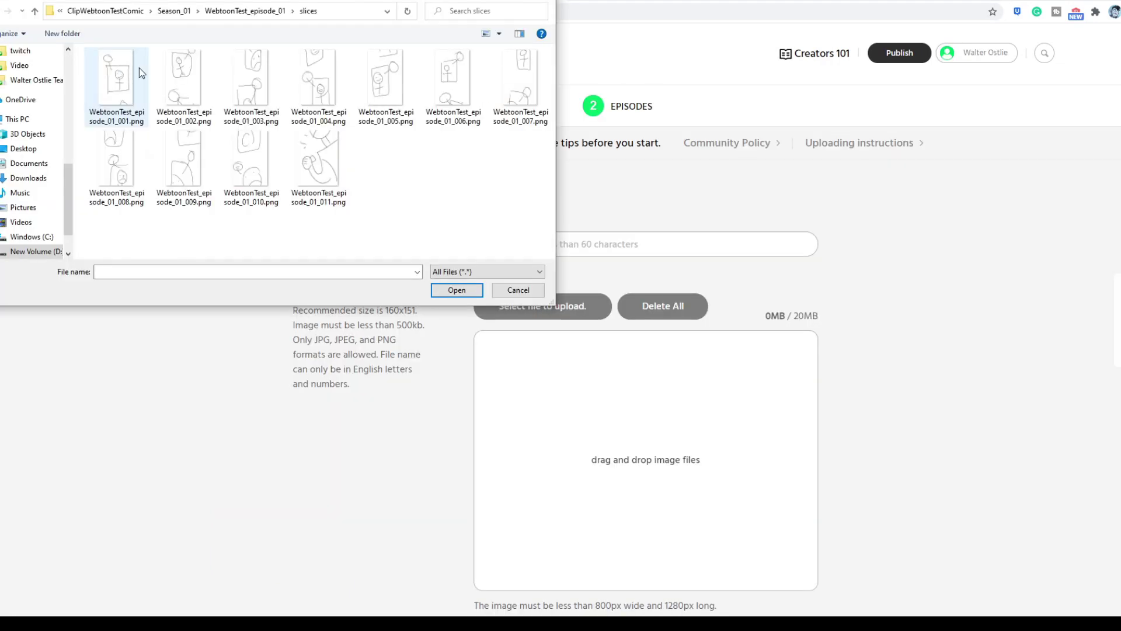
pyautogui.doubleClick(123, 76)
pyautogui.click(557, 250)
pyautogui.write('Liks and subrbus melt')
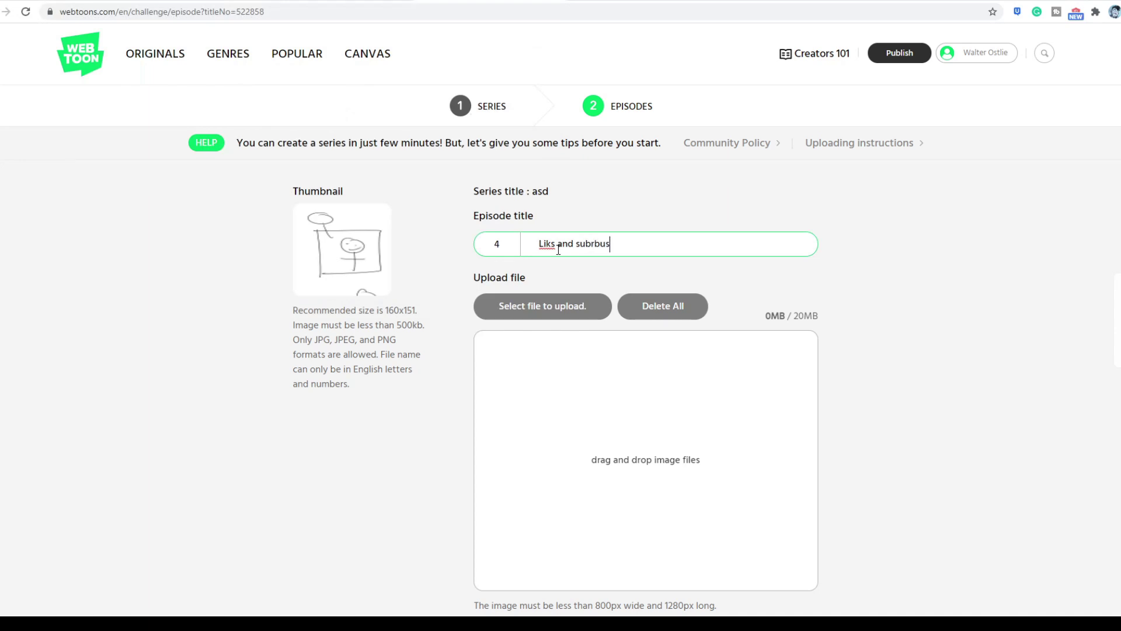
pyautogui.write(' my heart')
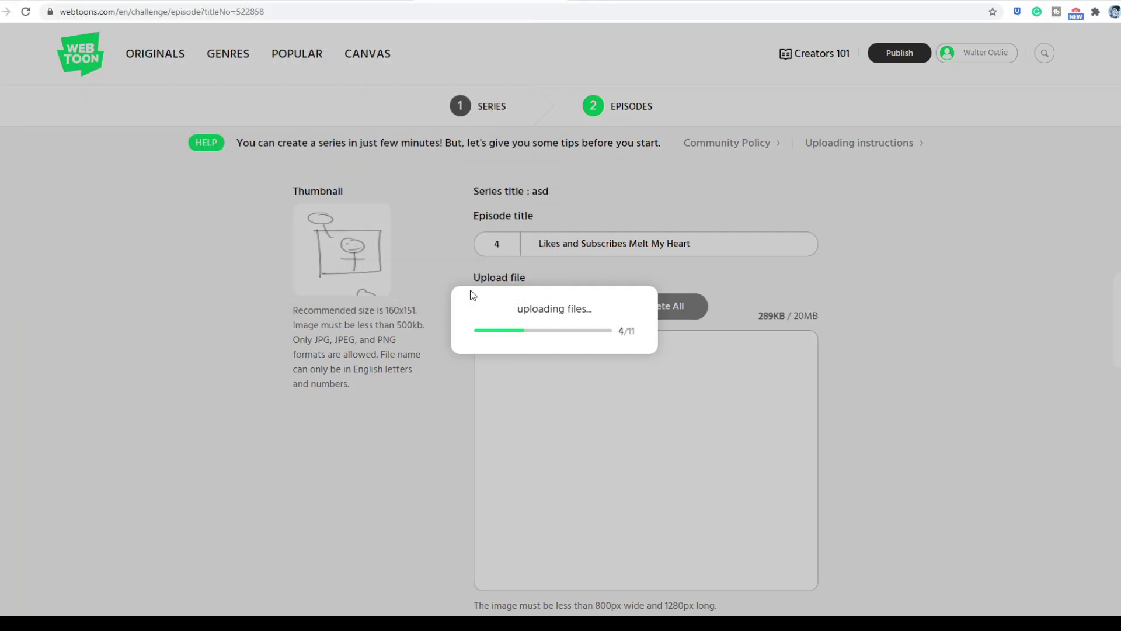
# - Preview the episode in both the PC view and the mobile view
pyautogui.scroll(-5, 731, 295)
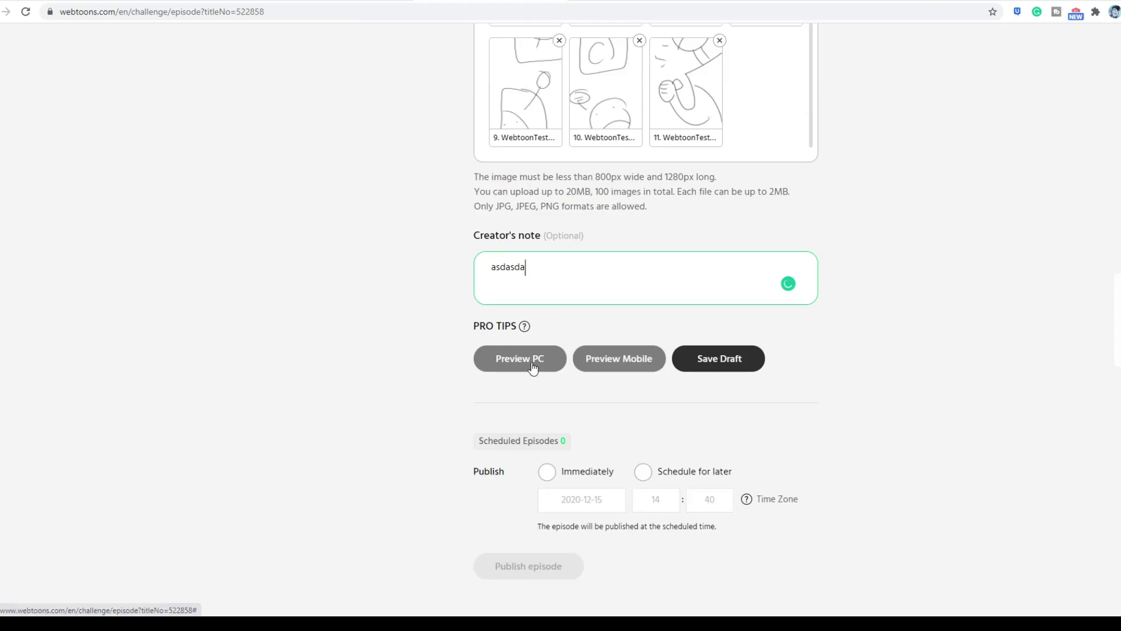
pyautogui.click(533, 360)
pyautogui.scroll(-15, 491, 283)
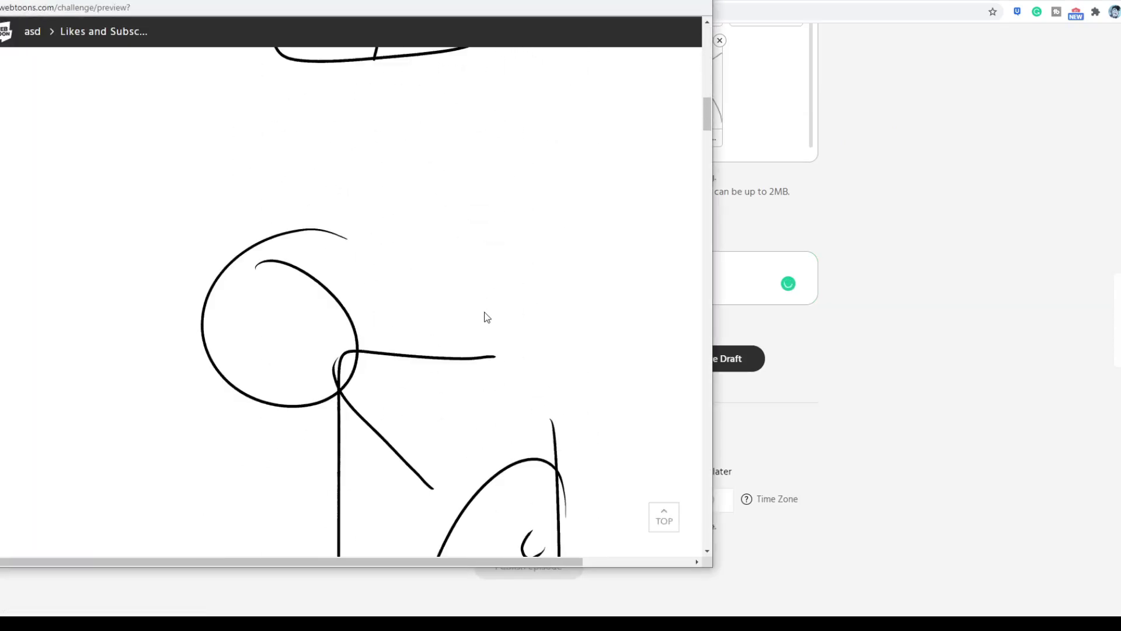
pyautogui.scroll(-10, 485, 317)
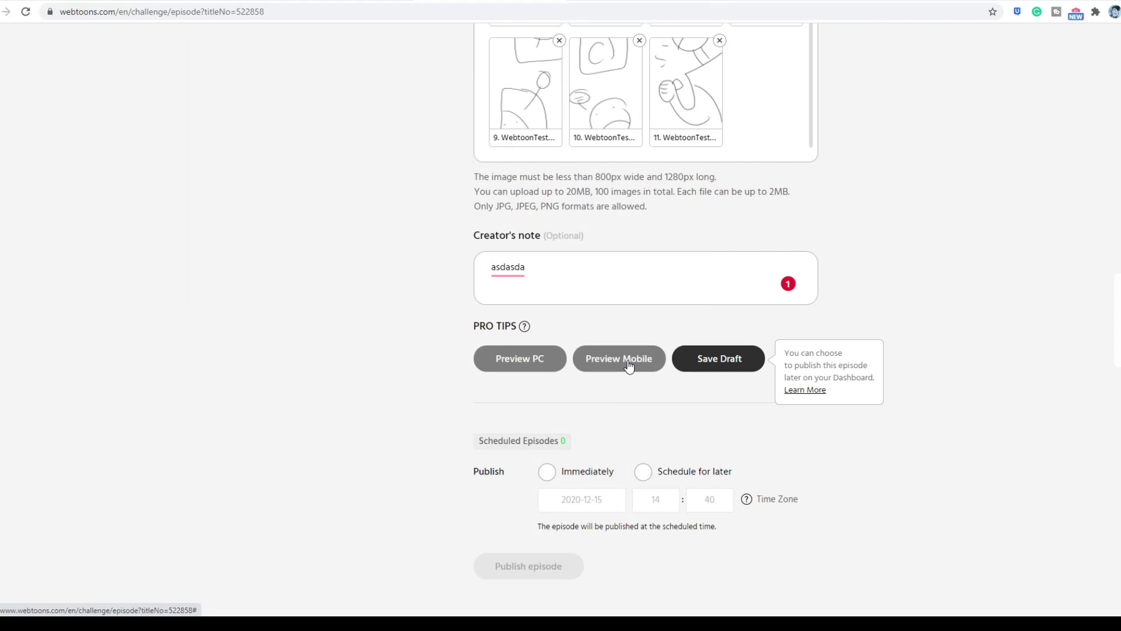
pyautogui.click(629, 365)
pyautogui.scroll(-2, 128, 133)
pyautogui.scroll(-6, 127, 128)
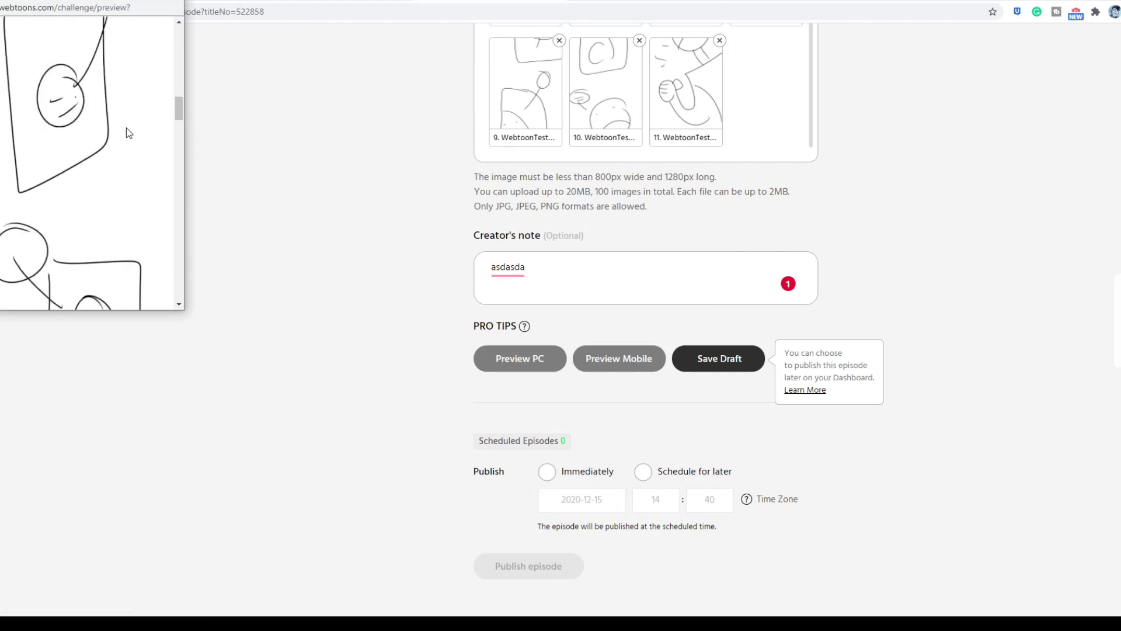
pyautogui.scroll(-6, 127, 128)
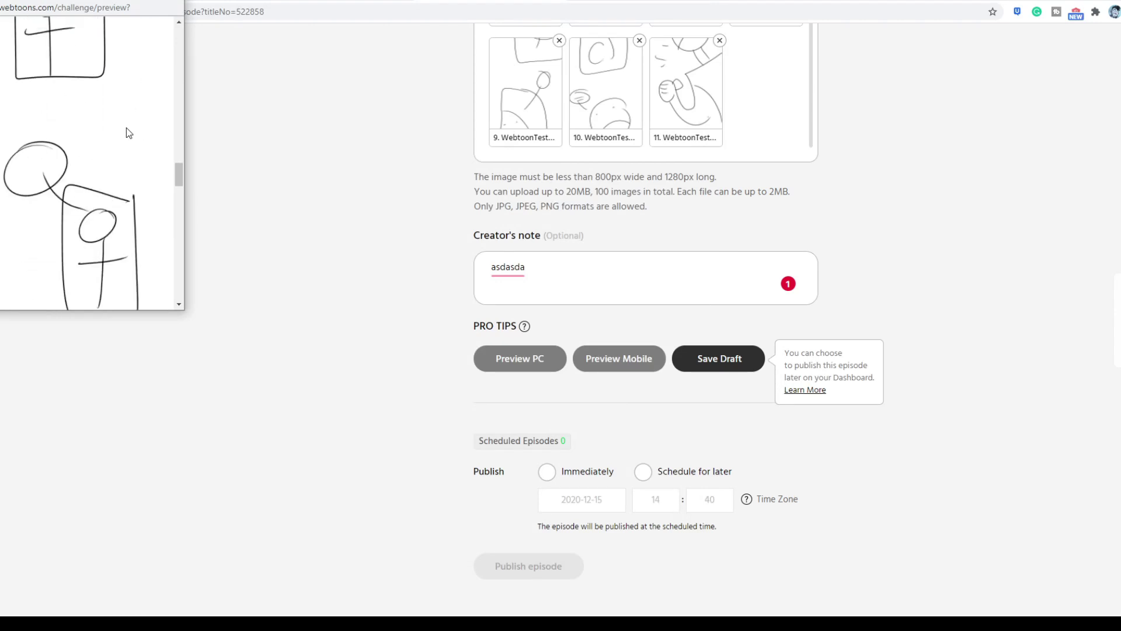
pyautogui.scroll(-6, 127, 133)
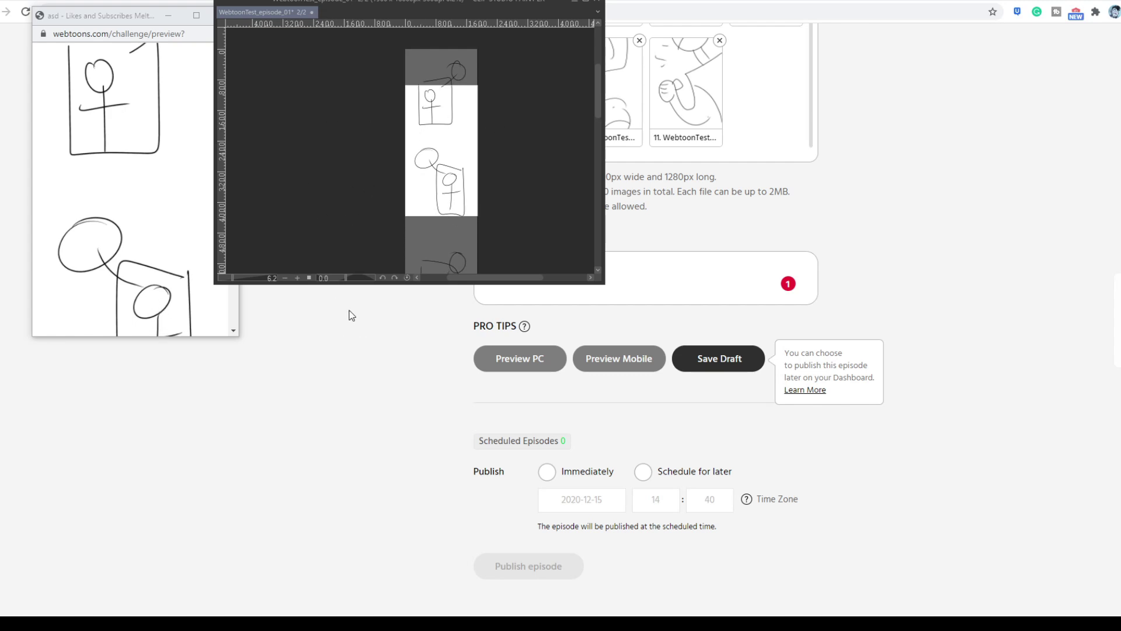
# - Return from the preview and publish the episode immediately
pyautogui.click(346, 326)
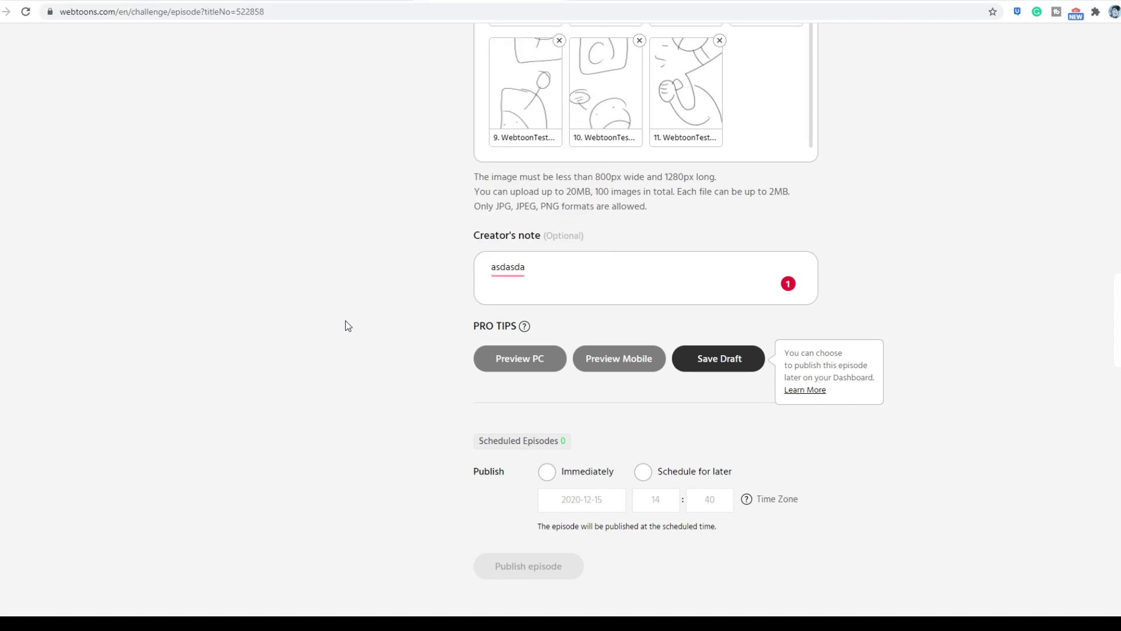
pyautogui.click(558, 482)
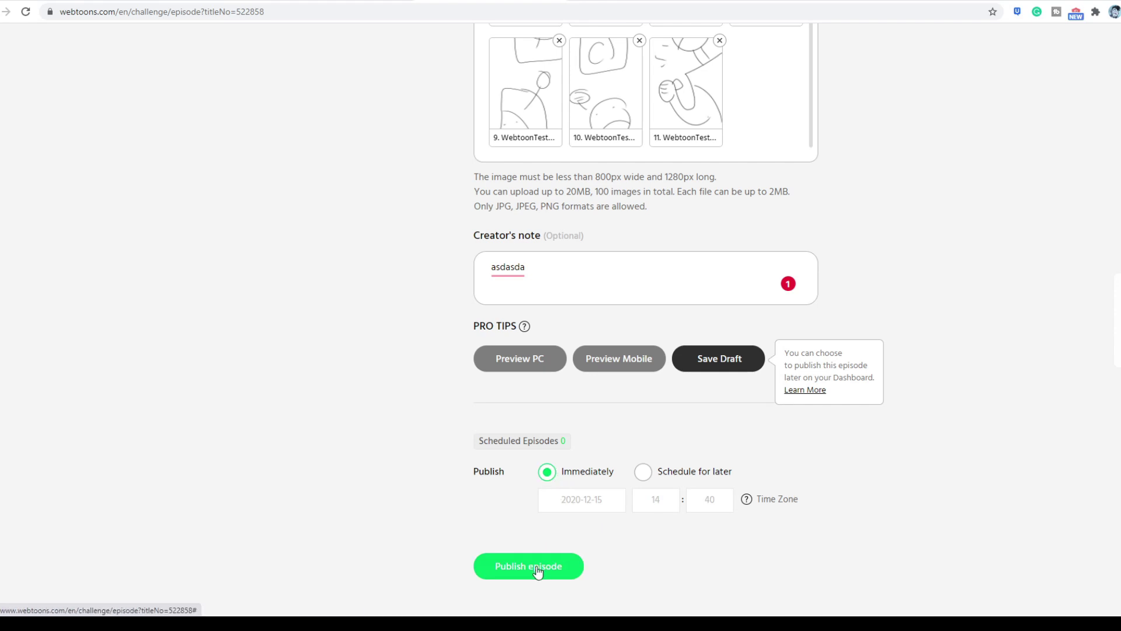
pyautogui.click(537, 567)
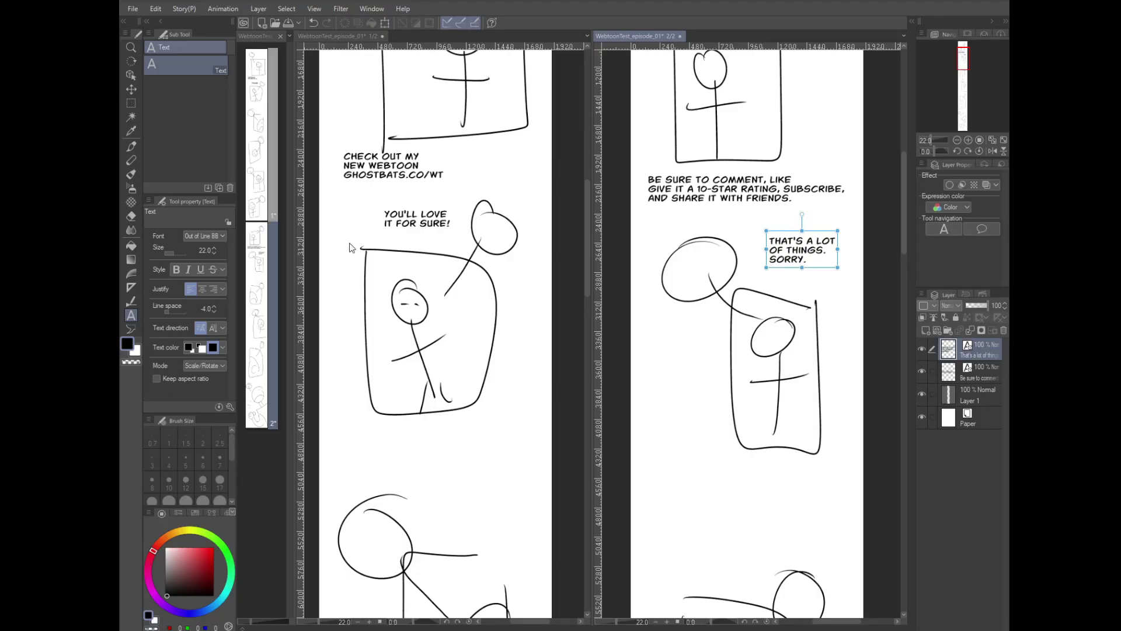
# - Select each caption on pages 1 and 2 in turn, then bring up Story > Edit text
pyautogui.click(392, 178)
pyautogui.click(397, 182)
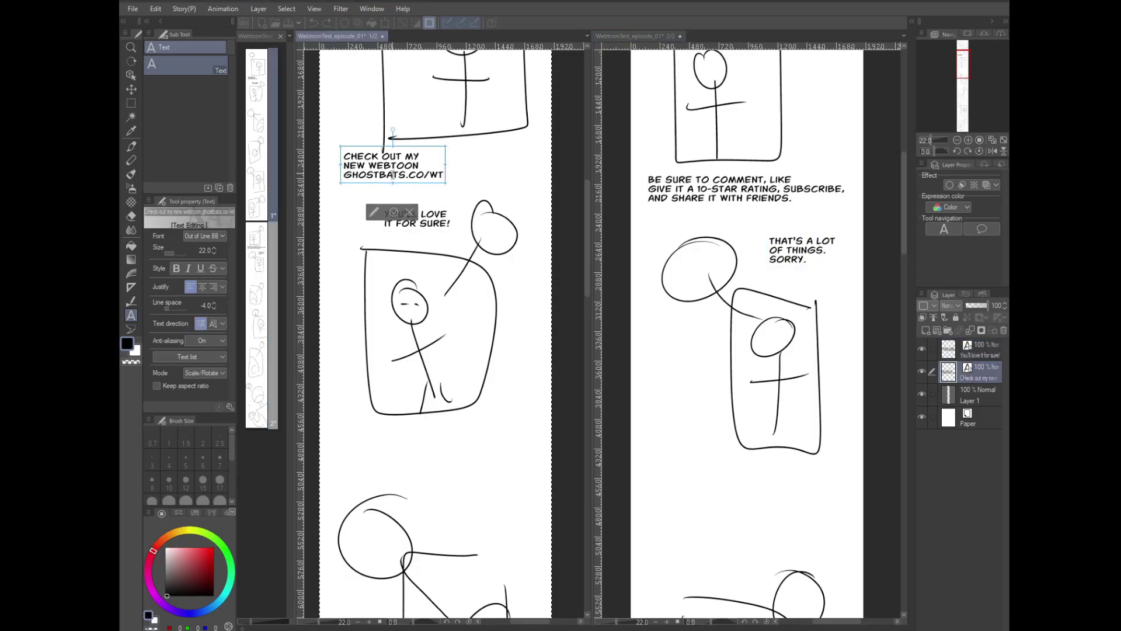
pyautogui.click(415, 217)
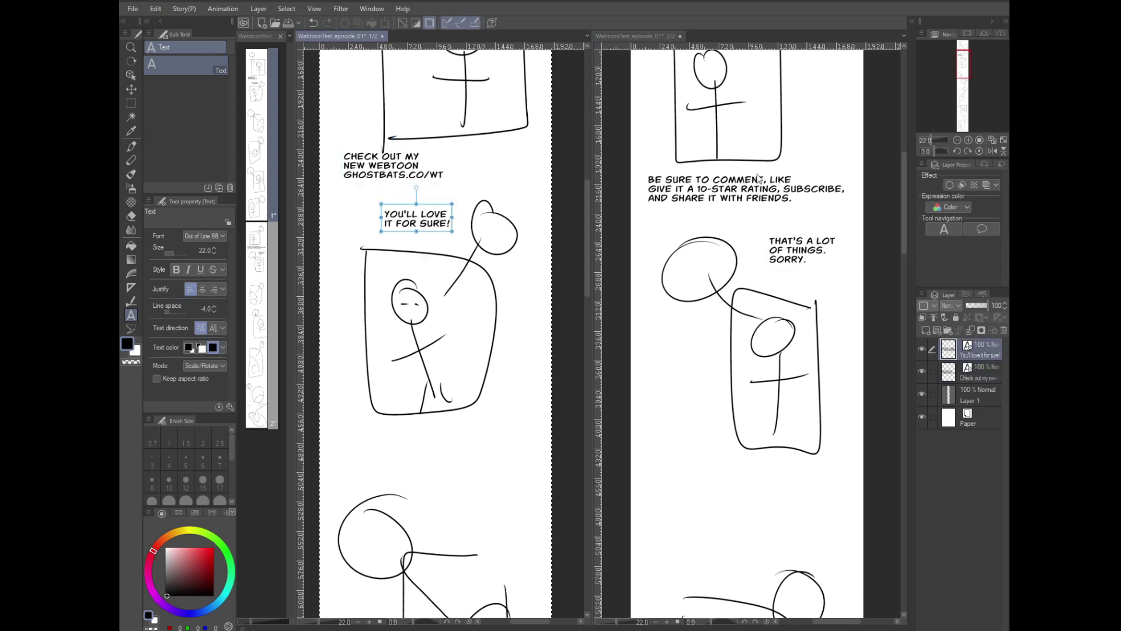
pyautogui.click(798, 250)
pyautogui.click(718, 197)
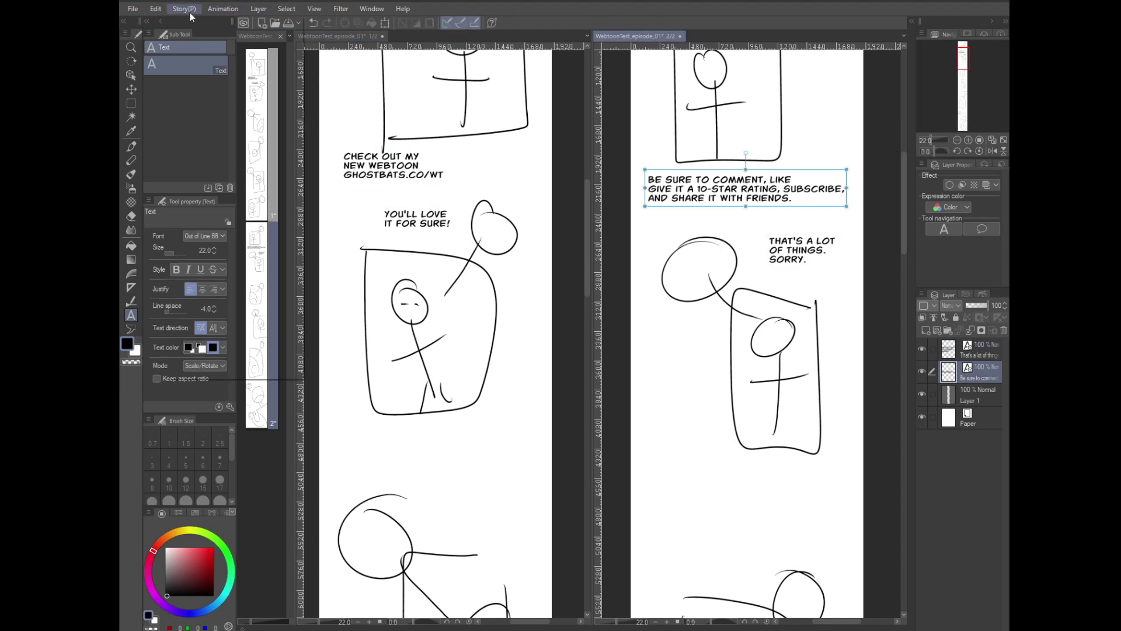
pyautogui.click(185, 8)
pyautogui.moveTo(213, 355)
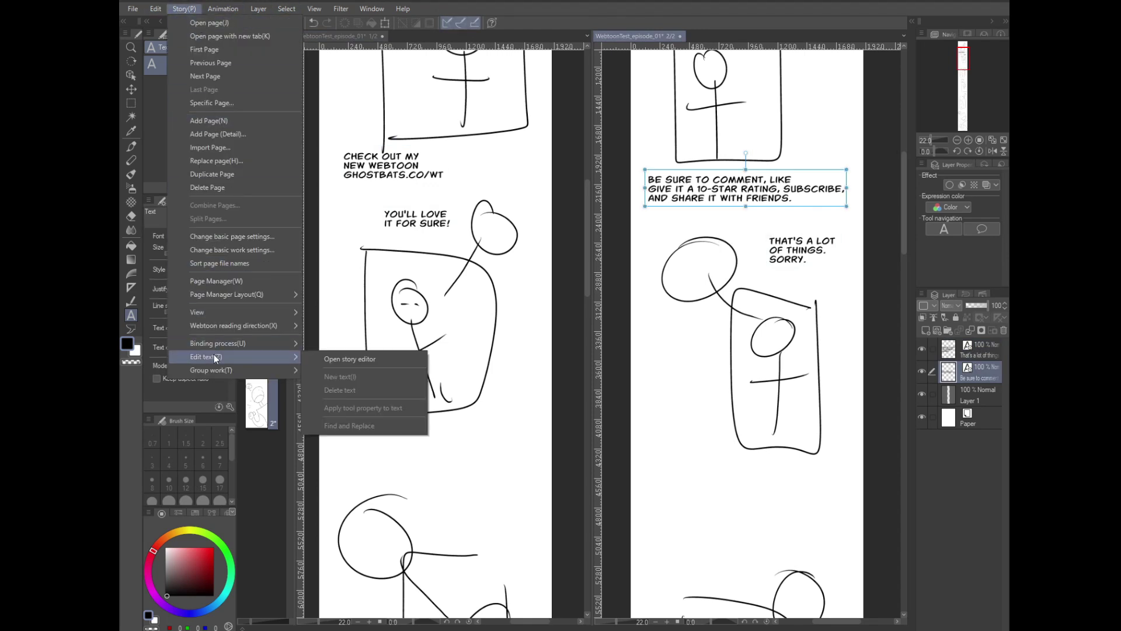
# - Open the story editor and select all the text of pages 1 and 2
pyautogui.click(343, 360)
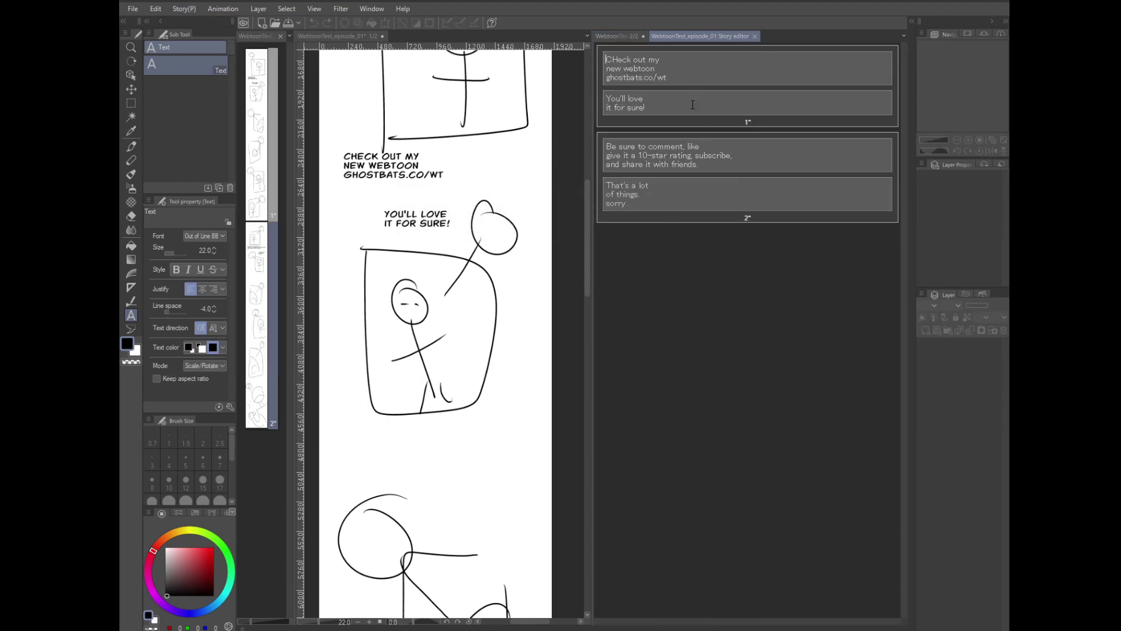
pyautogui.keyDown('ctrl'); pyautogui.click(720, 70); pyautogui.keyUp('ctrl')
pyautogui.keyDown('ctrl'); pyautogui.click(722, 103); pyautogui.keyUp('ctrl')
pyautogui.keyDown('ctrl'); pyautogui.click(718, 150); pyautogui.keyUp('ctrl')
pyautogui.keyDown('ctrl'); pyautogui.click(702, 208); pyautogui.keyUp('ctrl')
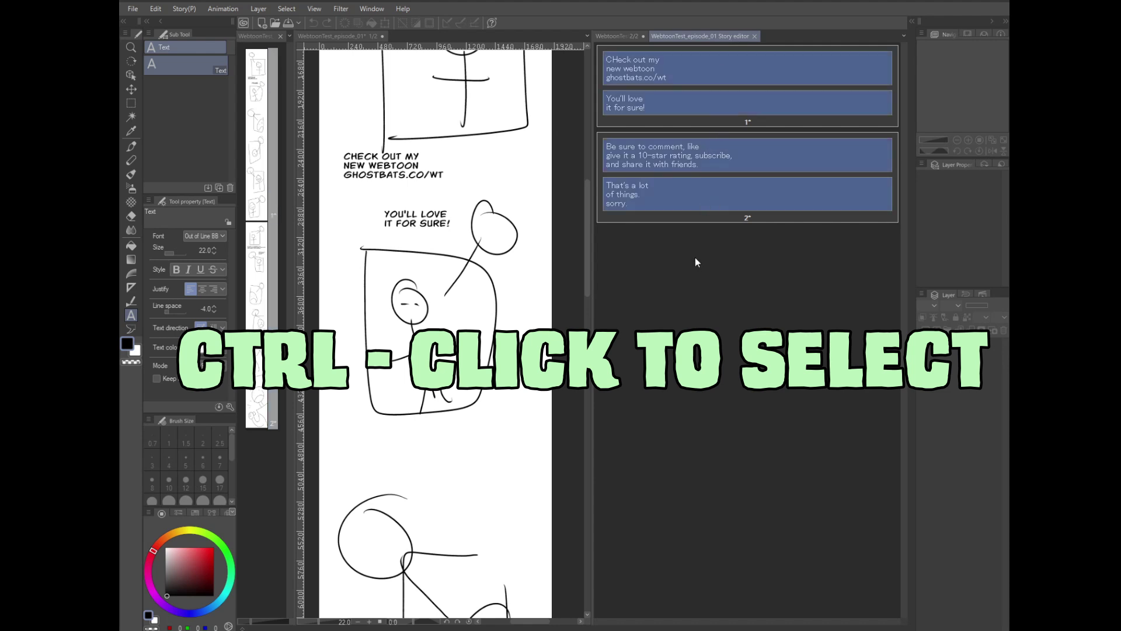
pyautogui.click(712, 138)
pyautogui.keyDown('ctrl'); pyautogui.click(715, 123); pyautogui.keyUp('ctrl')
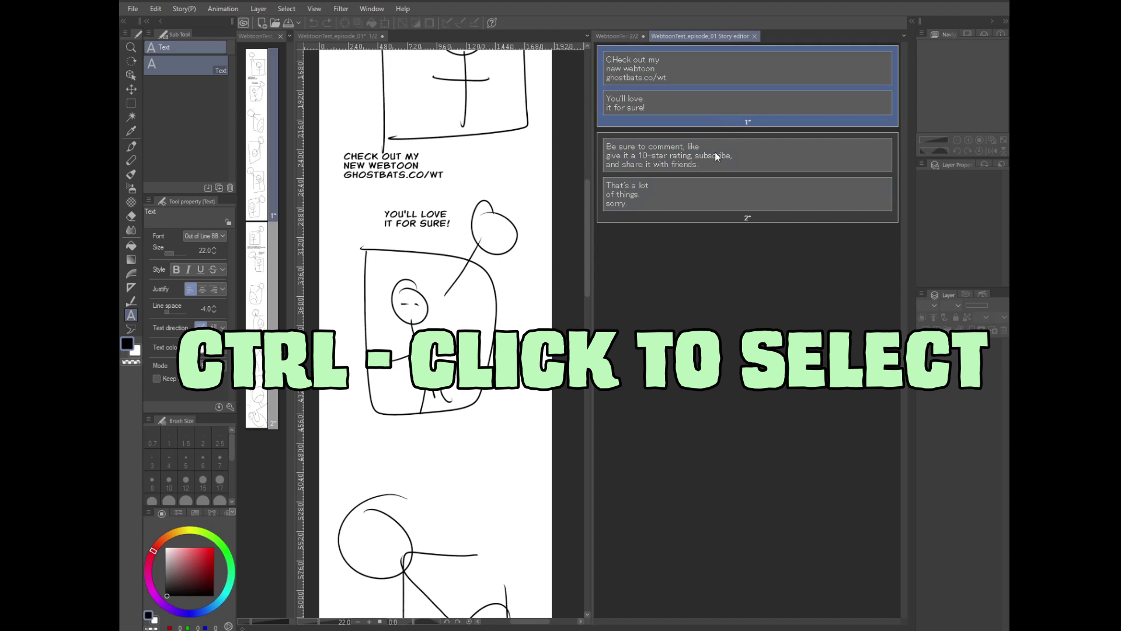
pyautogui.keyDown('ctrl'); pyautogui.click(714, 215); pyautogui.keyUp('ctrl')
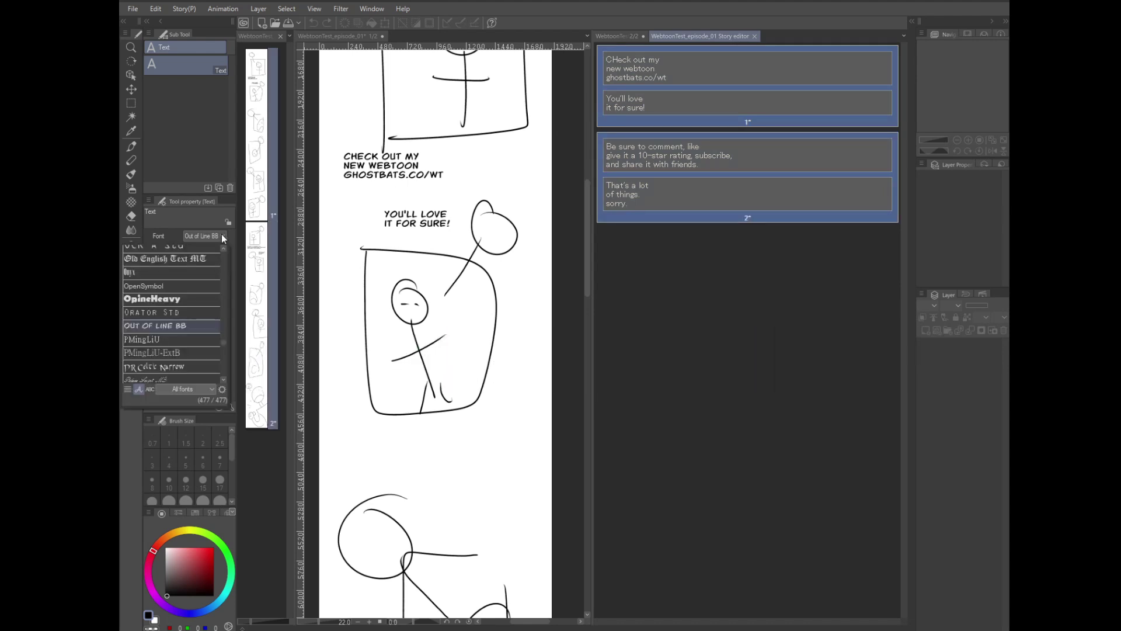
# - Set the lettering to OpineHeavy, size 24, green, with 1.0 line spacing
pyautogui.click(215, 247)
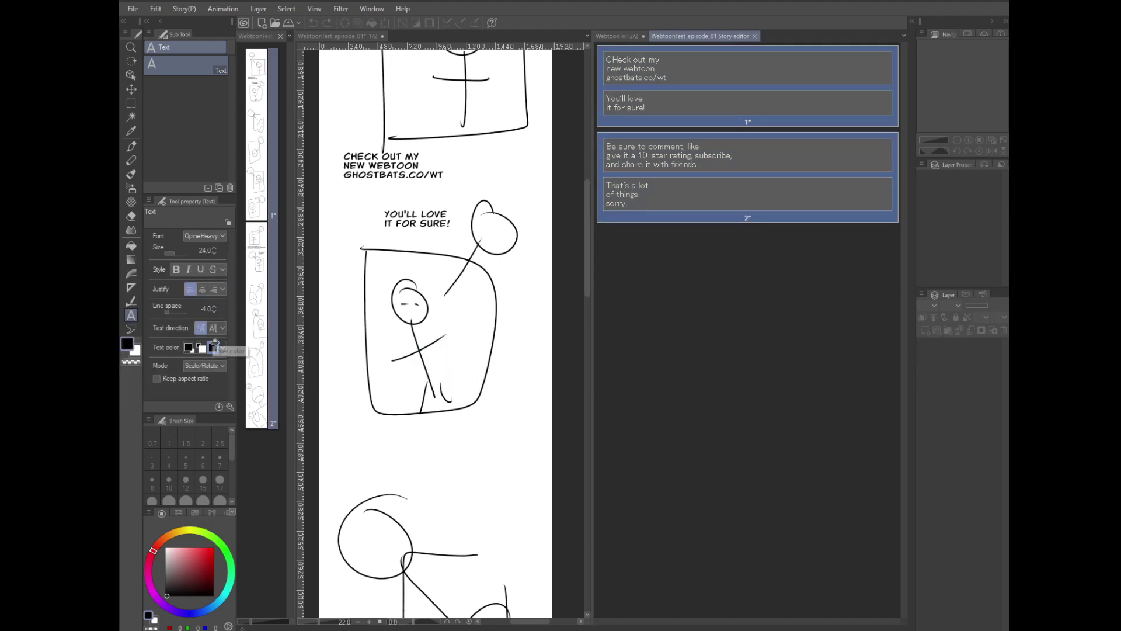
pyautogui.click(188, 347)
pyautogui.click(215, 349)
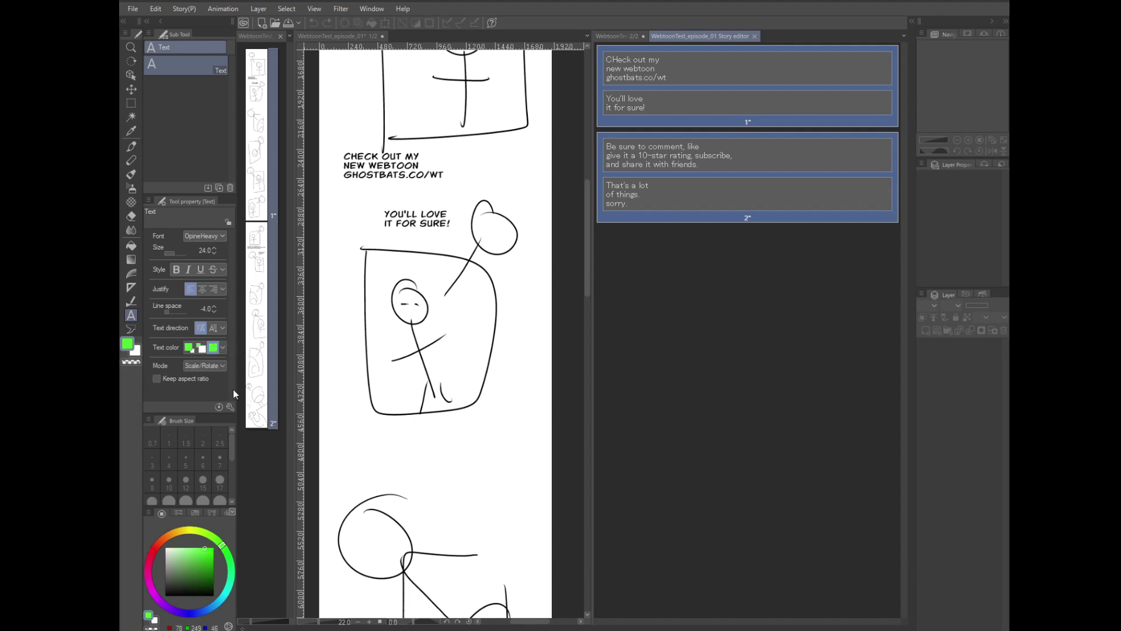
pyautogui.click(215, 306)
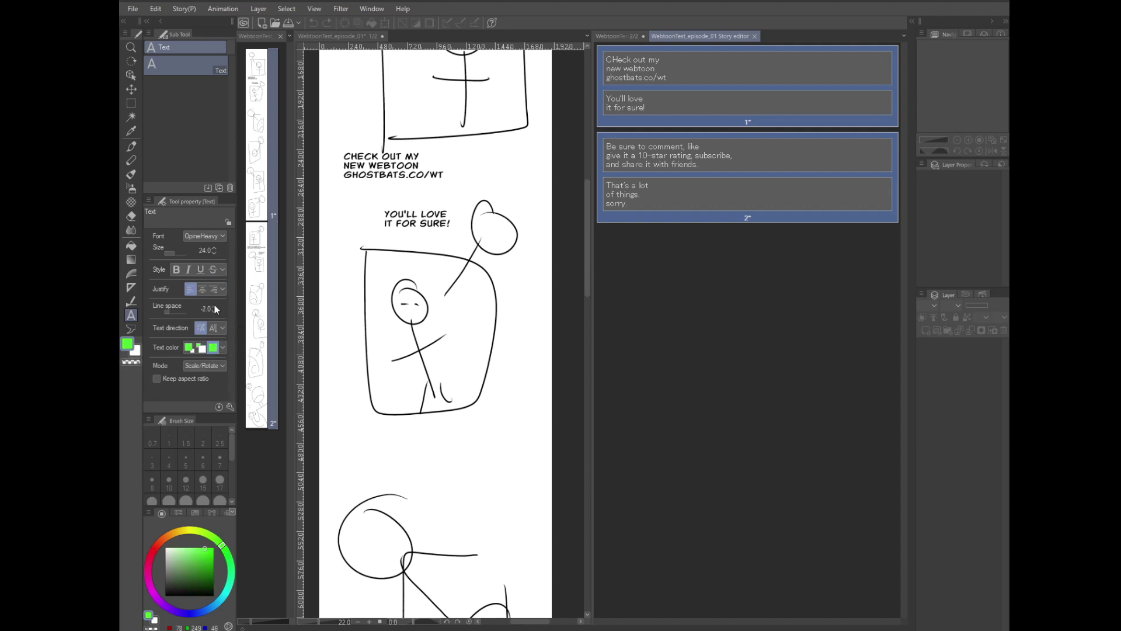
pyautogui.click(186, 9)
# - Apply the tool property to all text and close the Story editor tab
pyautogui.moveTo(229, 356)
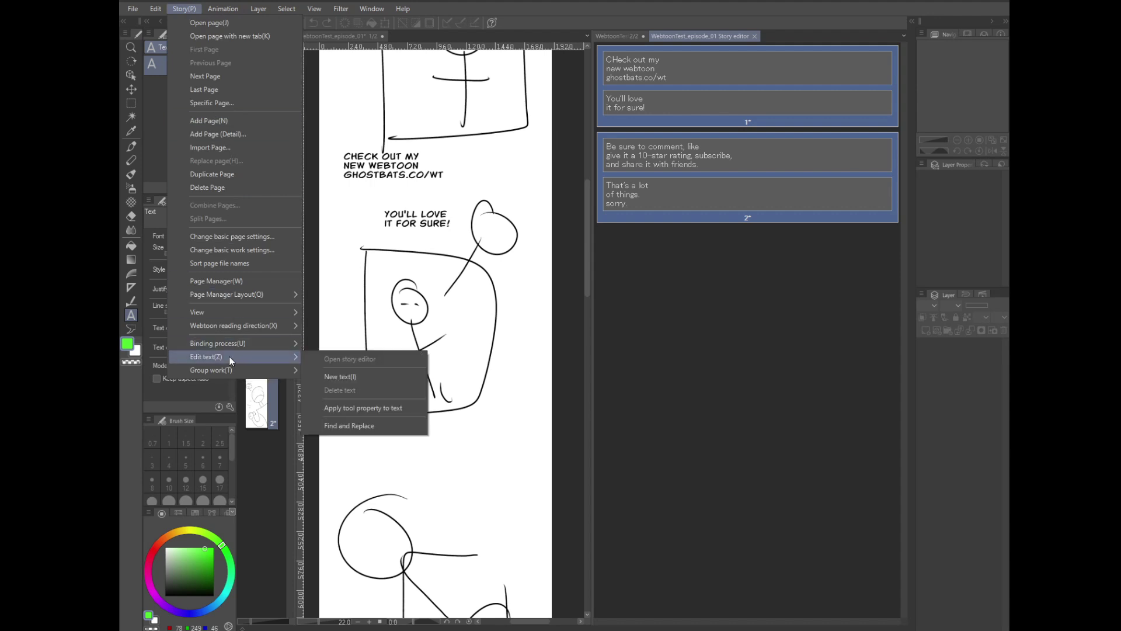
pyautogui.click(382, 408)
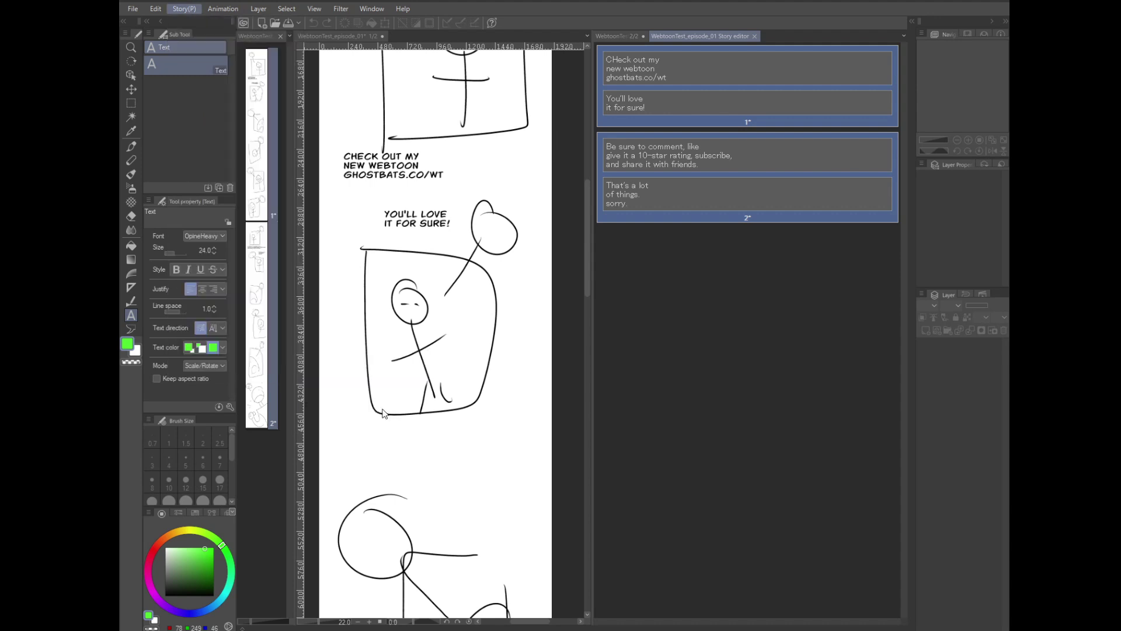
pyautogui.click(755, 37)
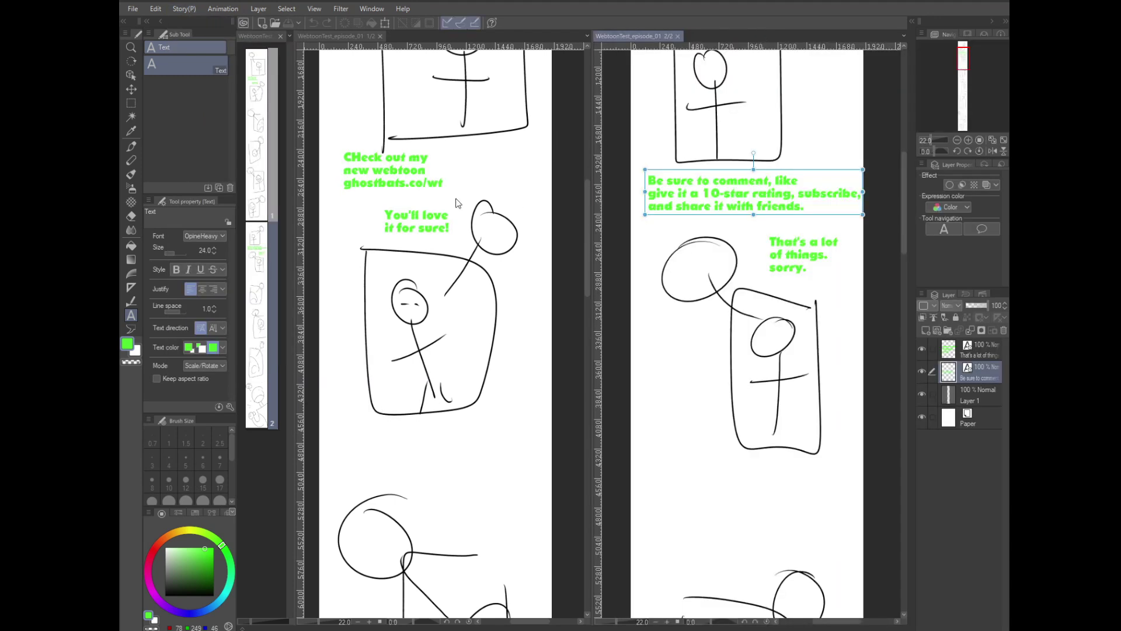
pyautogui.click(417, 221)
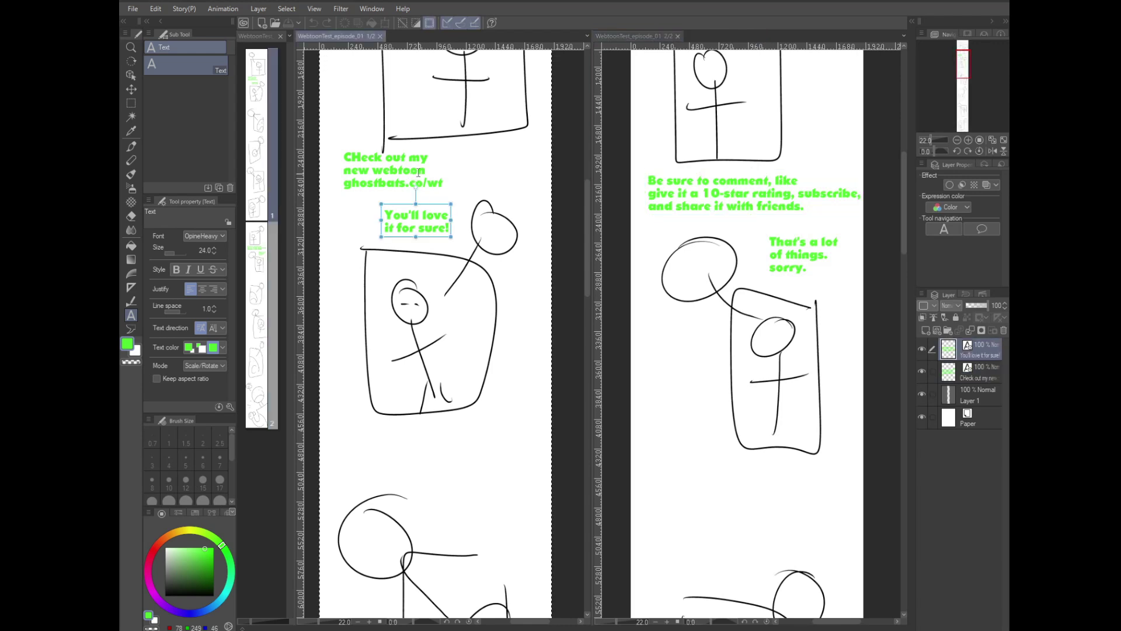